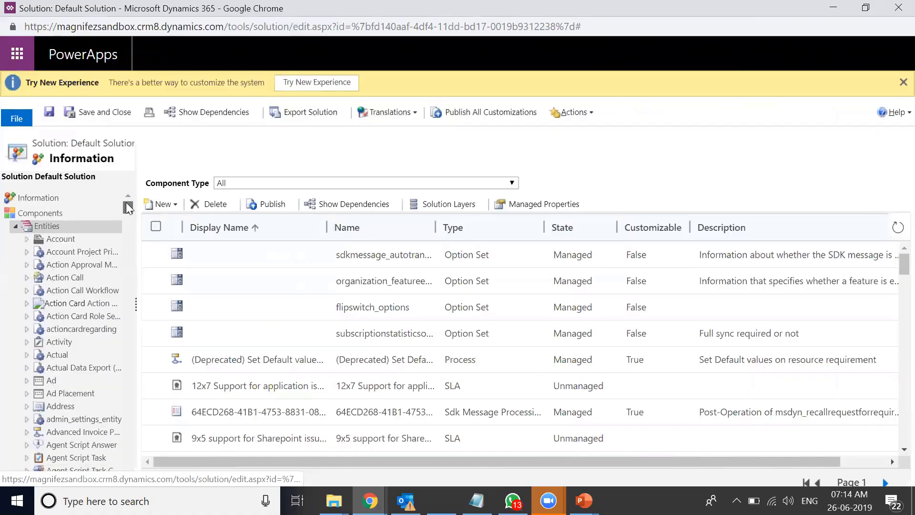
Open the Case entity's definition in the default solution and examine its display areas, process and communication settings.
left_click_drag(125, 202, 122, 240)
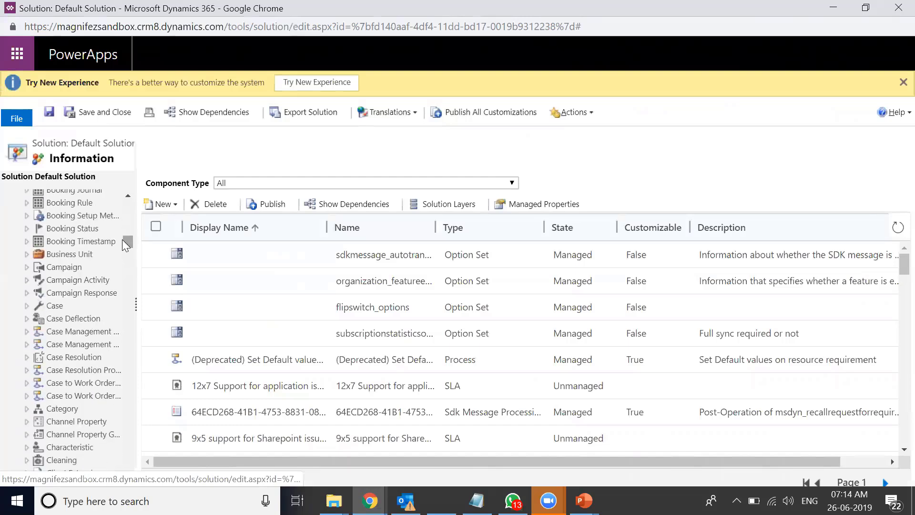
left_click(33, 307)
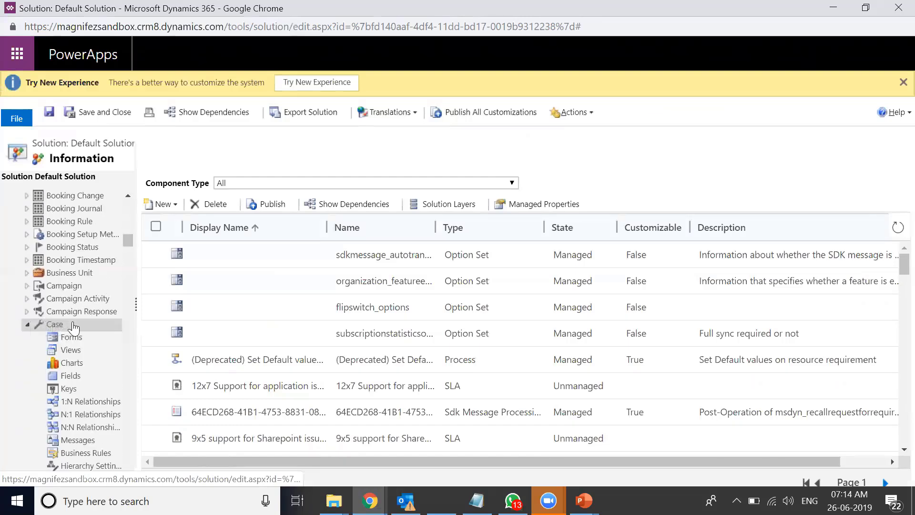
left_click(73, 324)
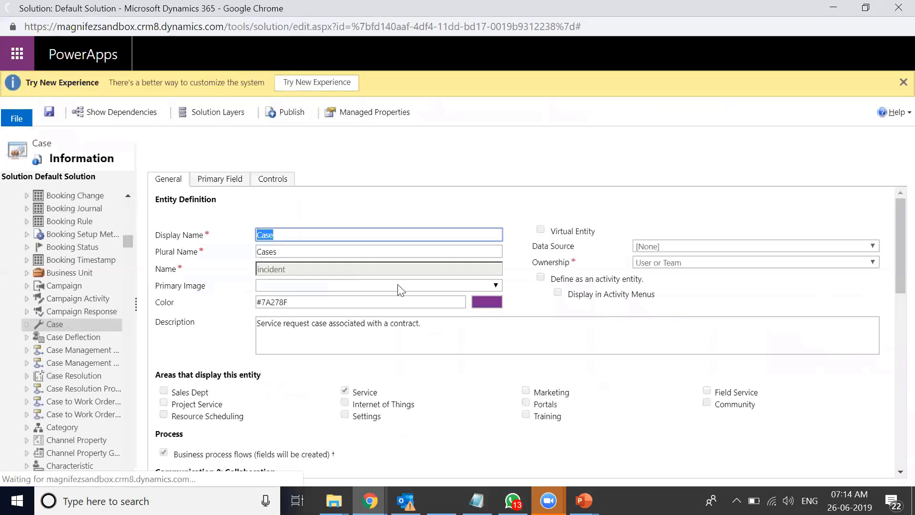
scroll(190, 355, "down", 2)
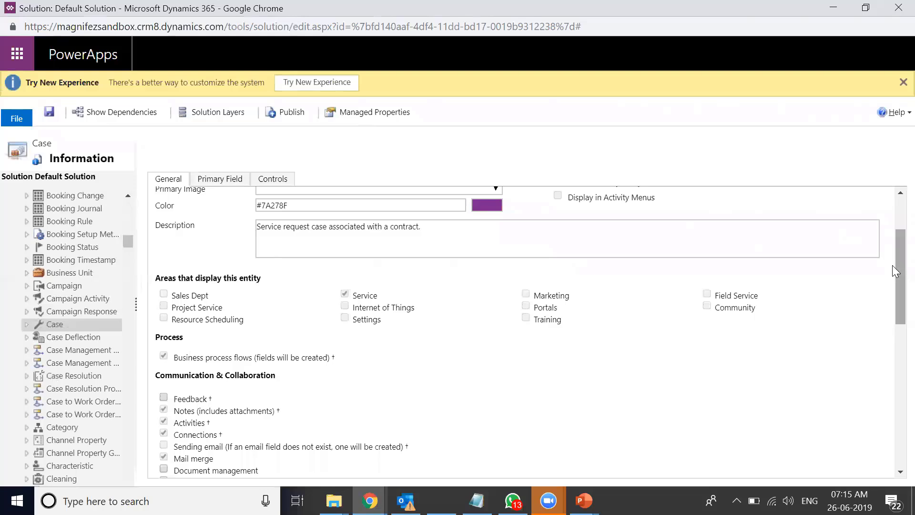
left_click_drag(892, 265, 892, 251)
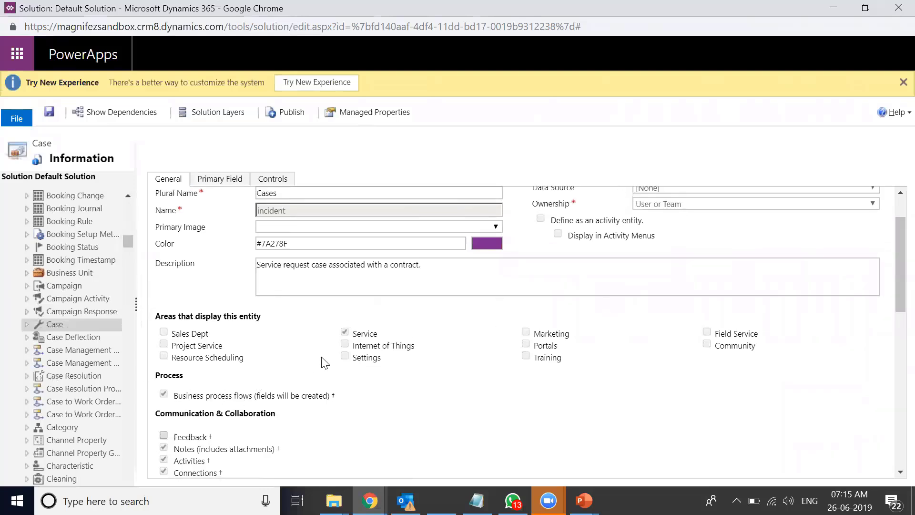
left_click(898, 8)
Check the archived processes of the opportunity "Interest to test the product" and switch it to the Opportunity Business Process Flow.
left_click(45, 7)
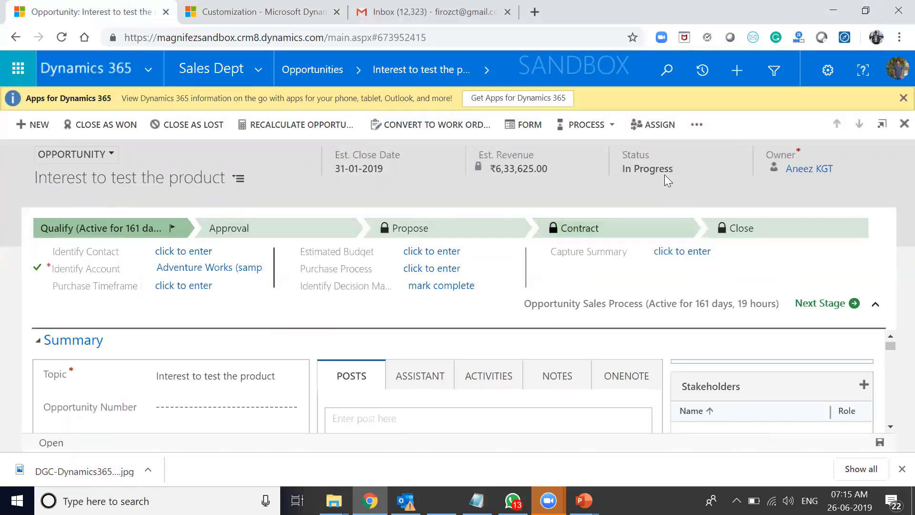
left_click(610, 126)
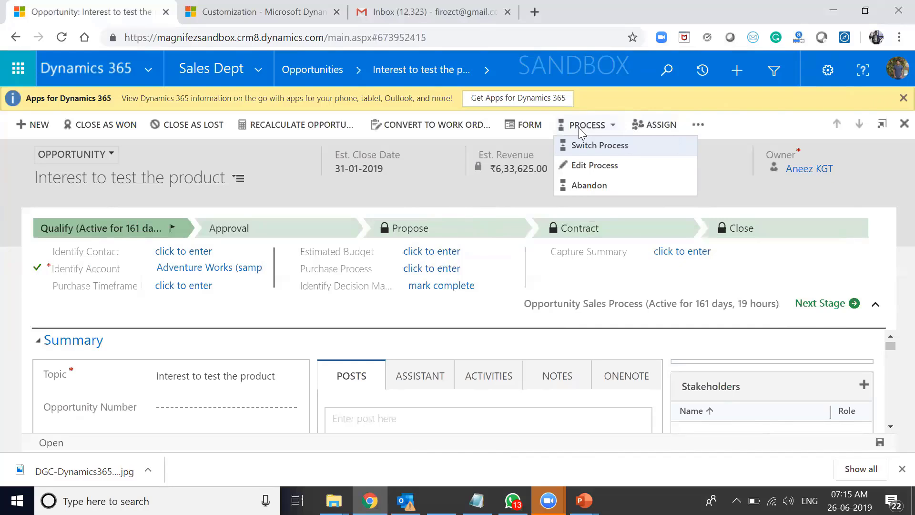
left_click(605, 150)
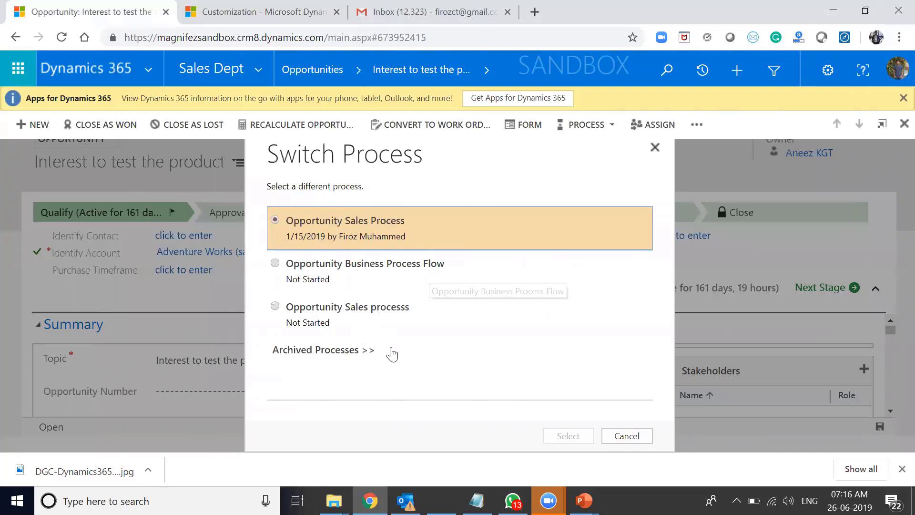
left_click(352, 353)
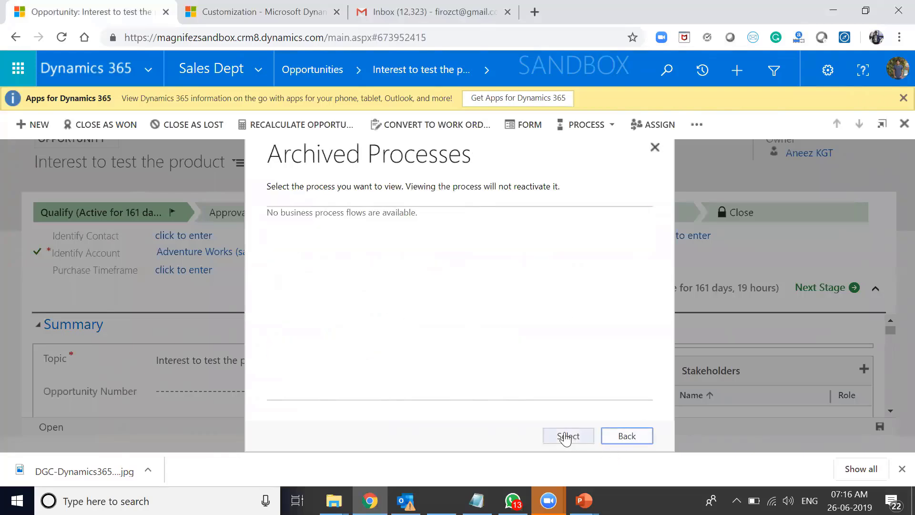
left_click(566, 437)
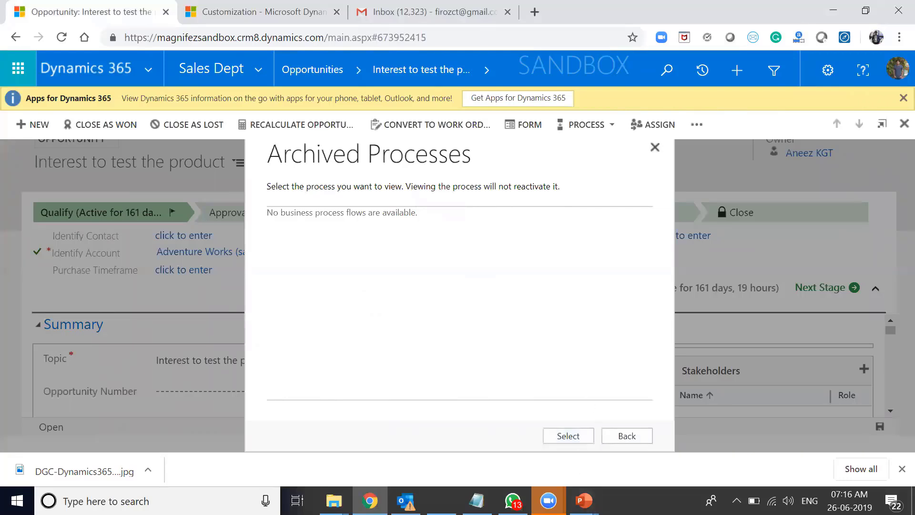
left_click(624, 437)
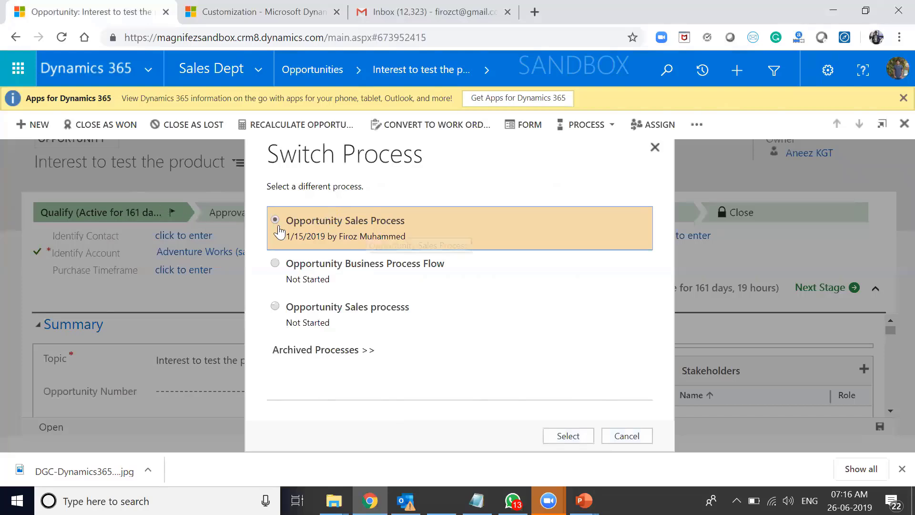
left_click(378, 273)
left_click(564, 443)
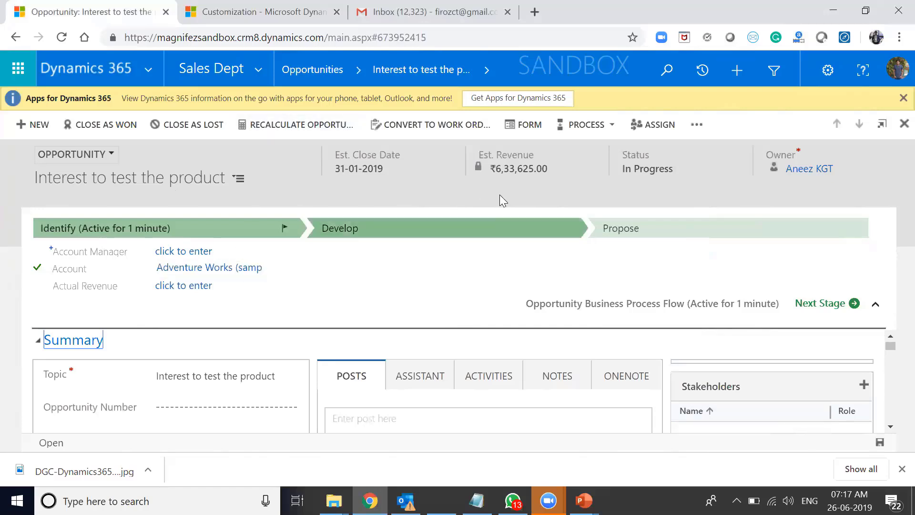
Open the opportunity's current business process flow for editing in a maximized designer window.
left_click(603, 123)
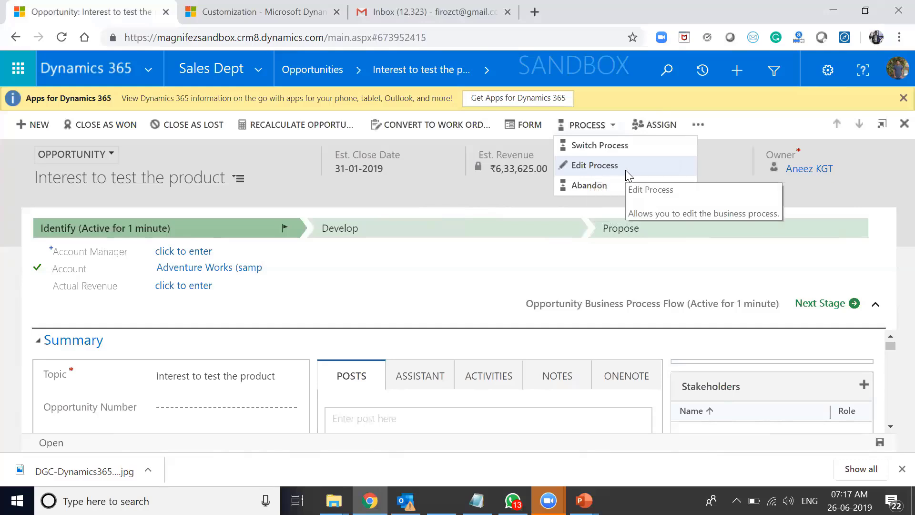
left_click(626, 171)
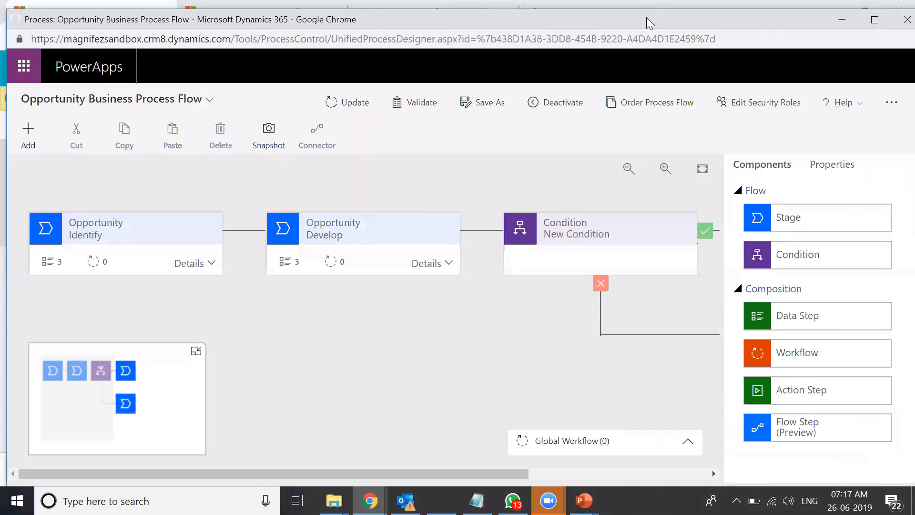
double_click(646, 18)
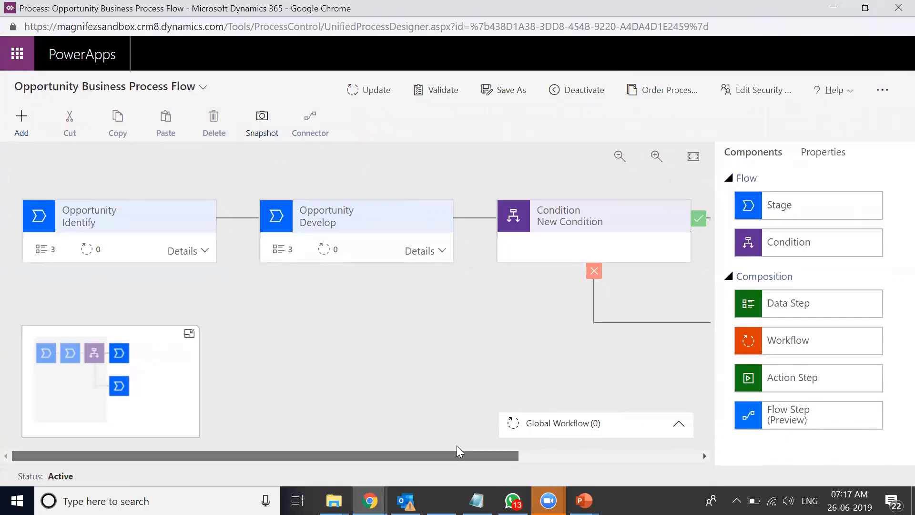
Examine the data steps contained in the Identify and Develop stages of the flow.
scroll(456, 445, "right", 4)
scroll(462, 439, "left", 4)
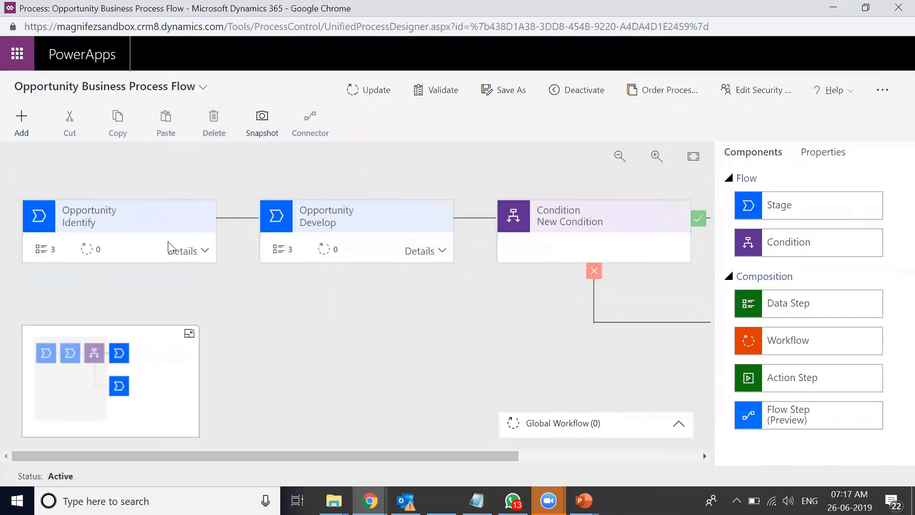
left_click_drag(310, 456, 276, 450)
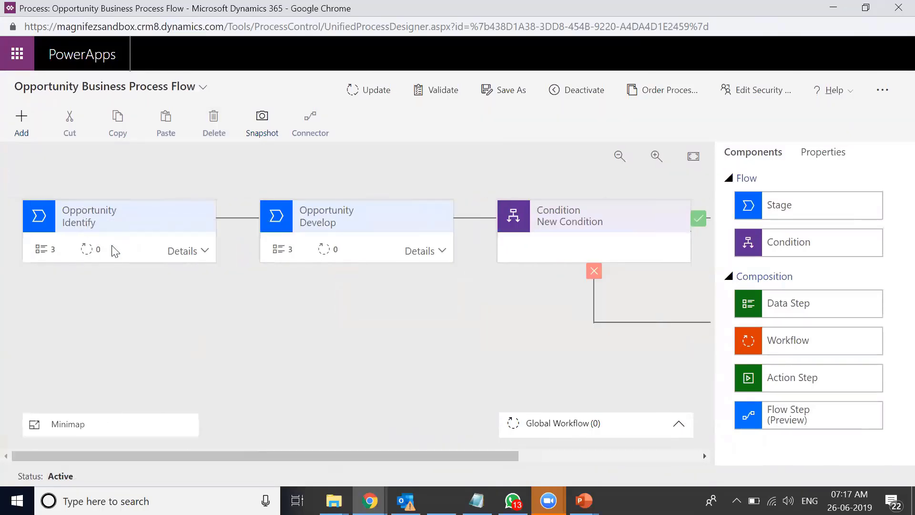
left_click(205, 249)
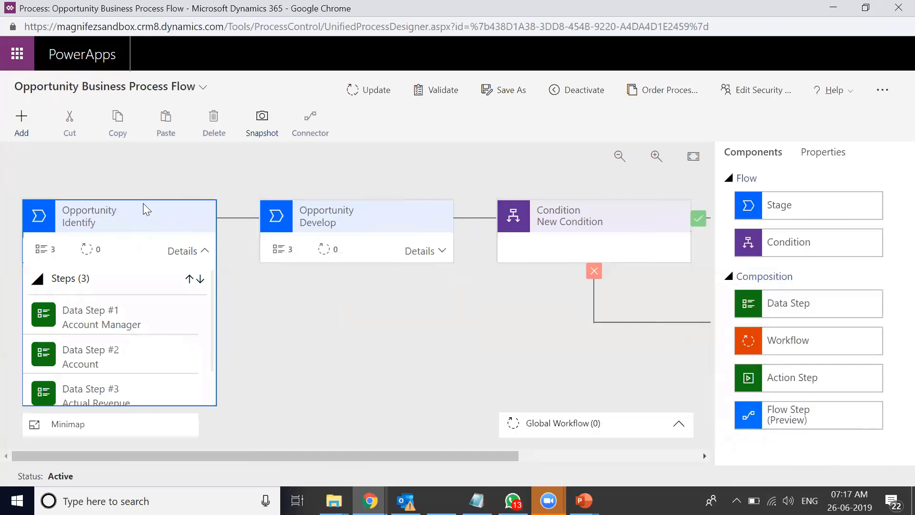
left_click(439, 253)
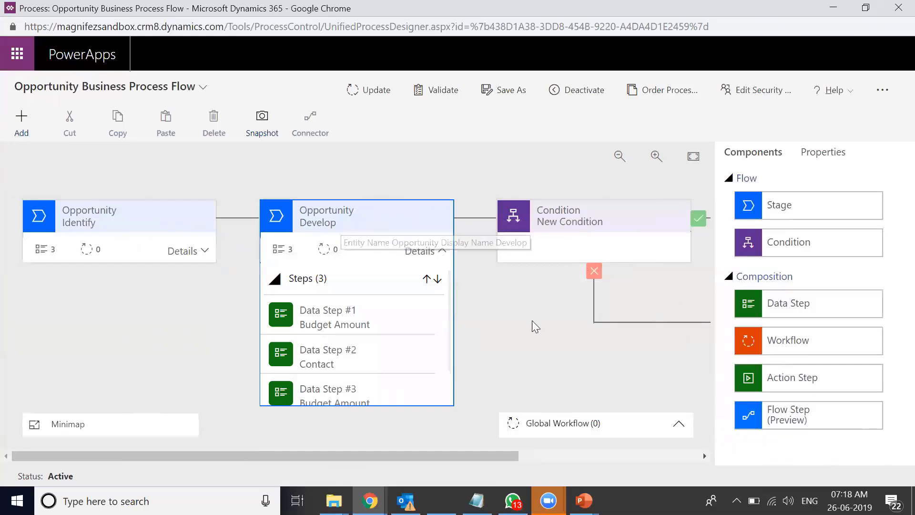
Examine the New Condition rule and the data steps and properties of the Propose stage on its yes branch.
left_click_drag(500, 455, 550, 455)
scroll(623, 436, "right", 5)
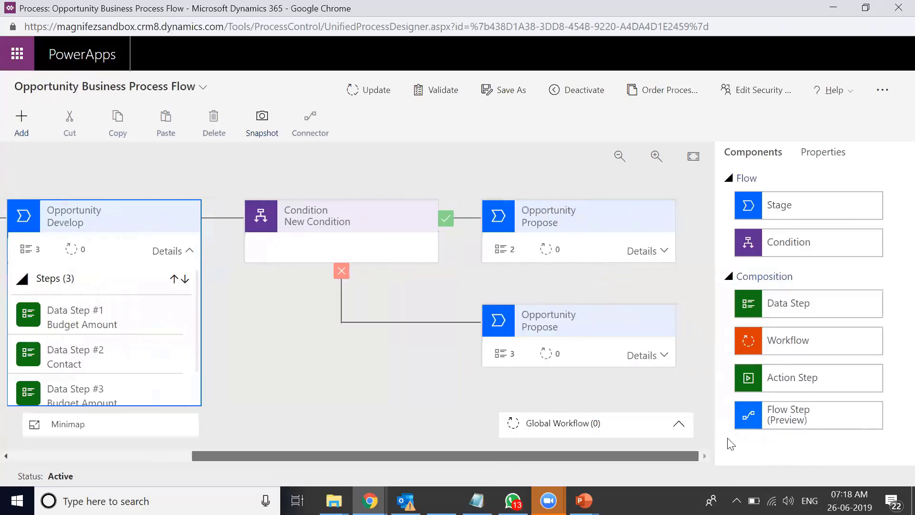
left_click(394, 220)
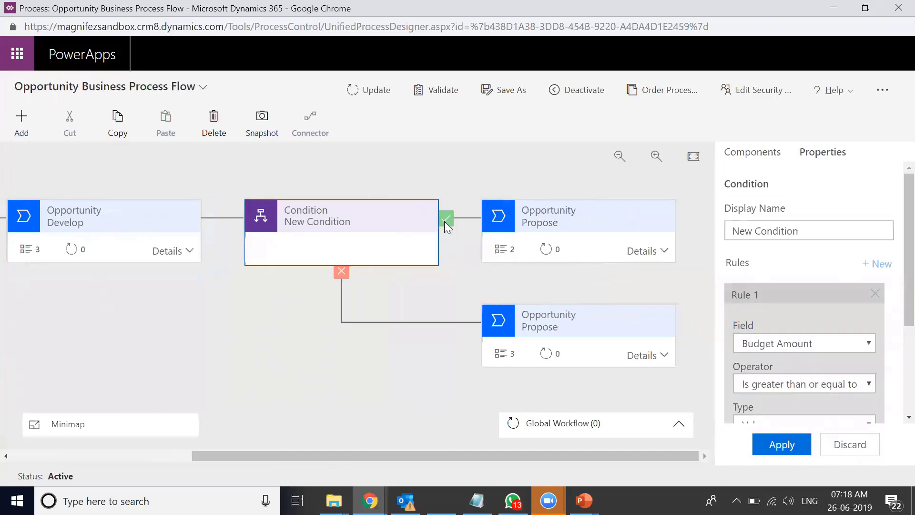
left_click(663, 253)
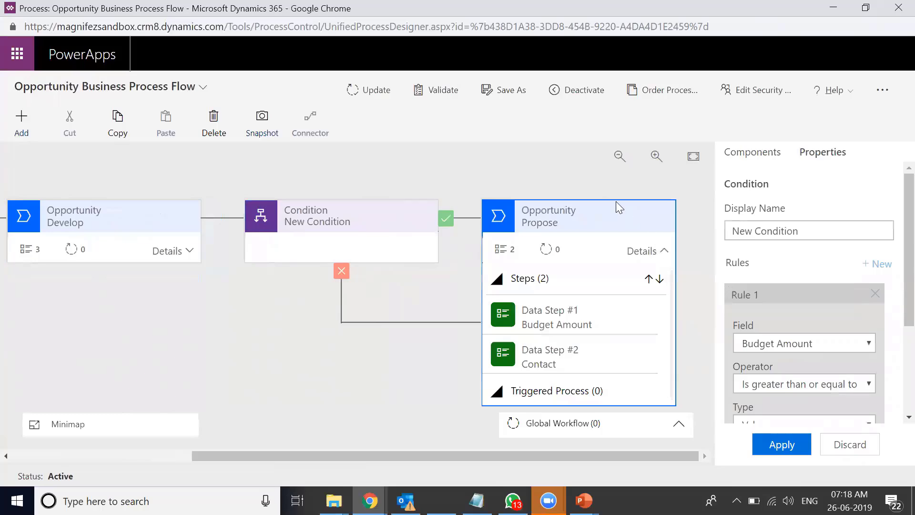
left_click(670, 222)
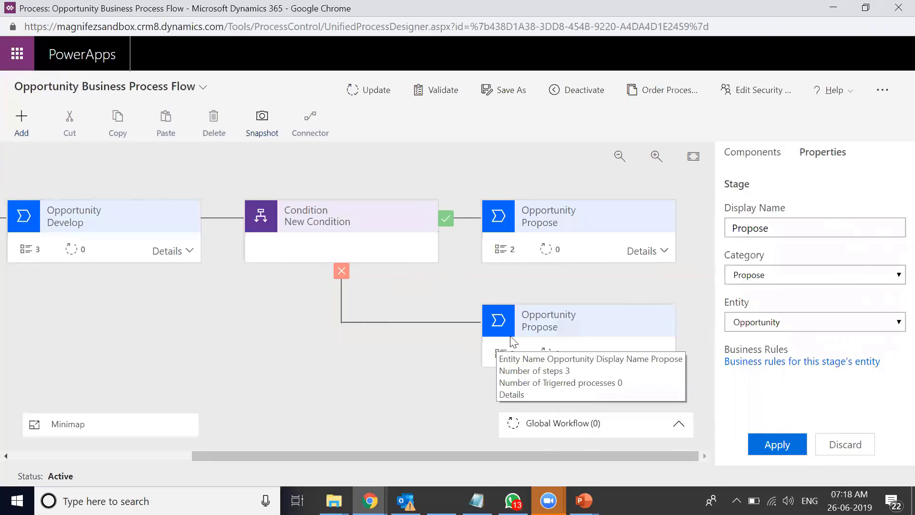
left_click_drag(576, 456, 152, 428)
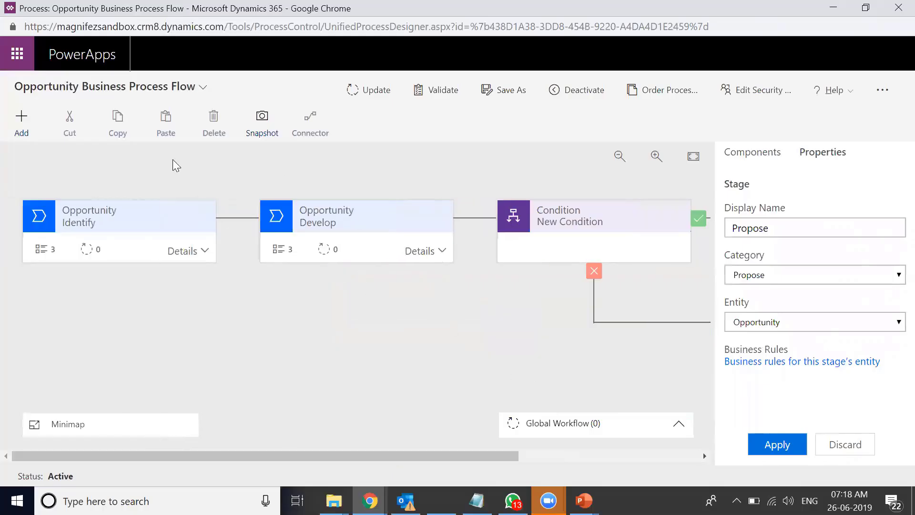
Try to add a new stage between the Develop stage and the New Condition element.
left_click(29, 123)
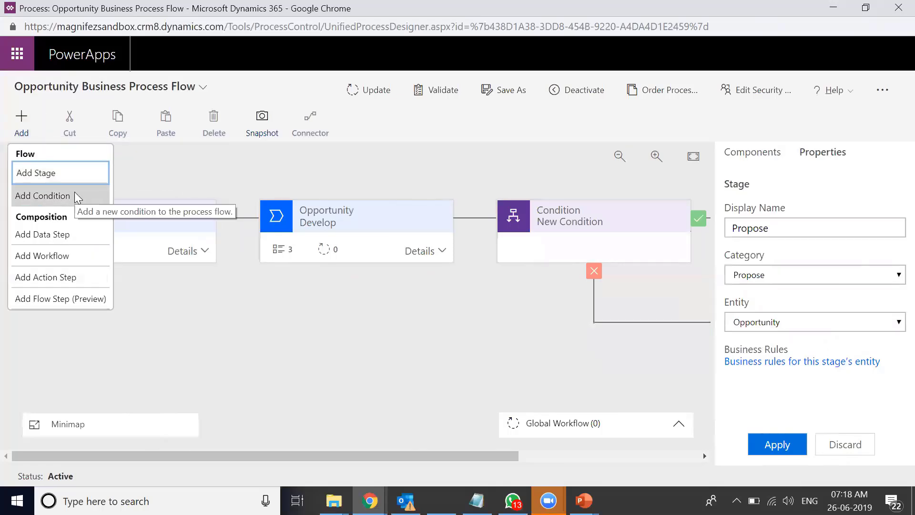
left_click(87, 279)
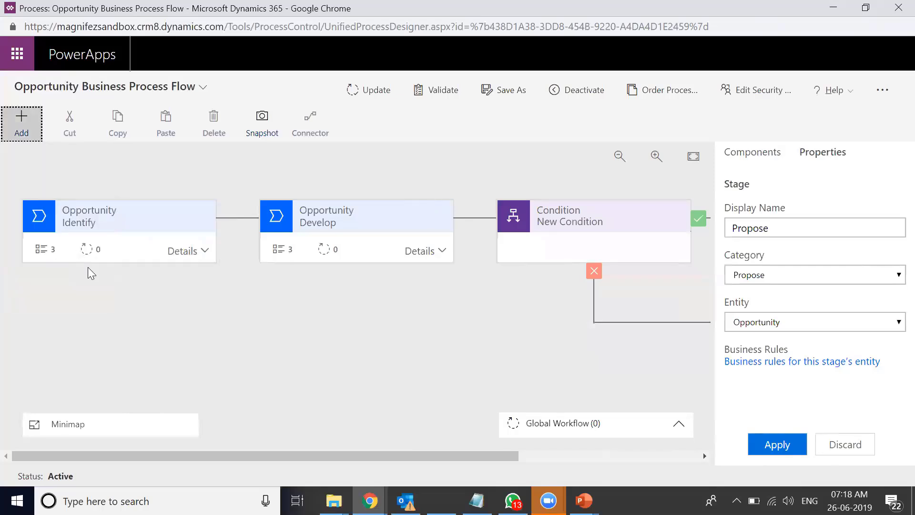
left_click(767, 154)
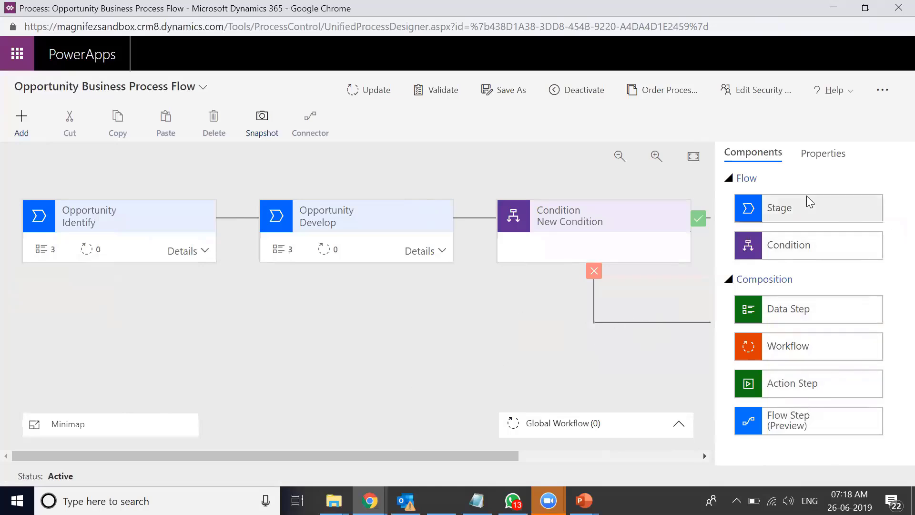
left_click_drag(806, 195, 479, 237)
left_click_drag(471, 253, 779, 232)
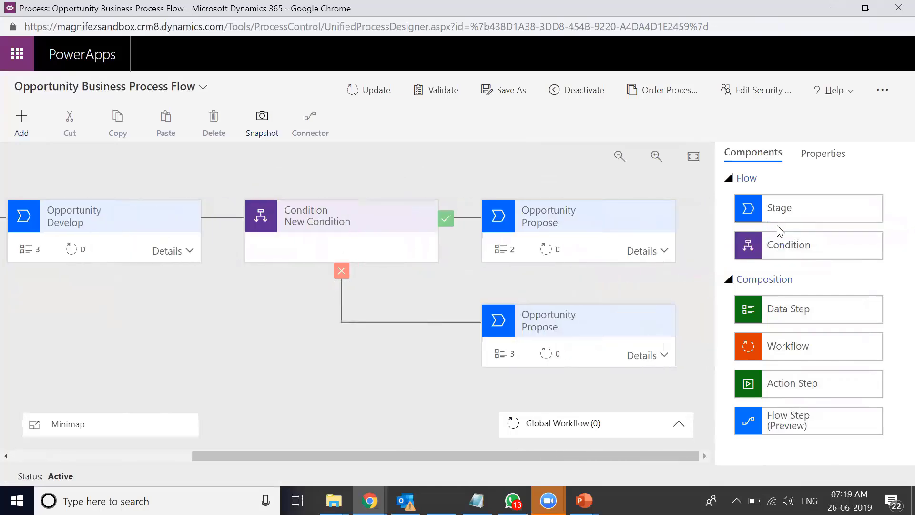
Review the yes-branch Propose stage's properties and apply them with category Propose and entity Opportunity.
left_click(570, 227)
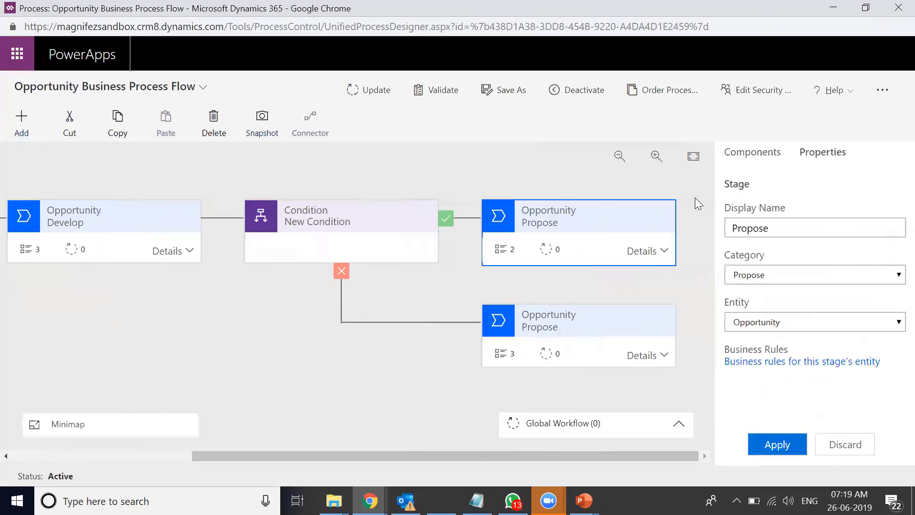
left_click(814, 159)
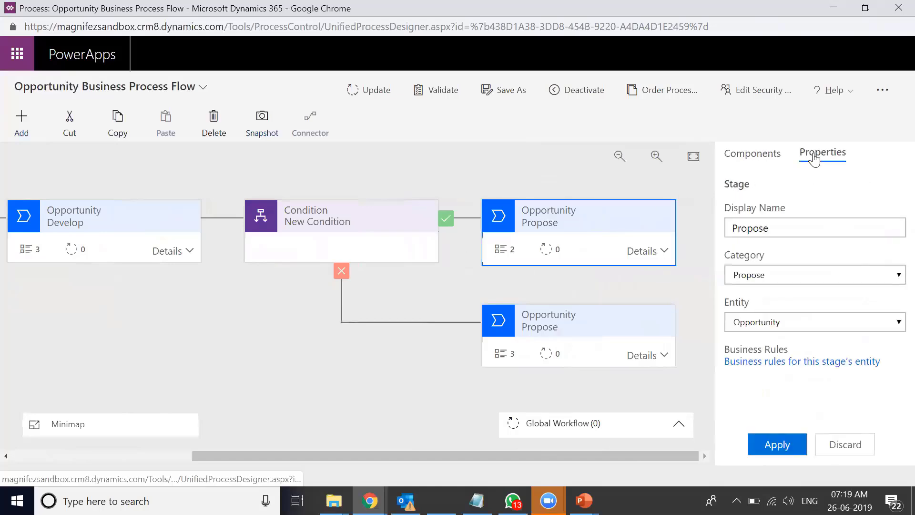
double_click(777, 227)
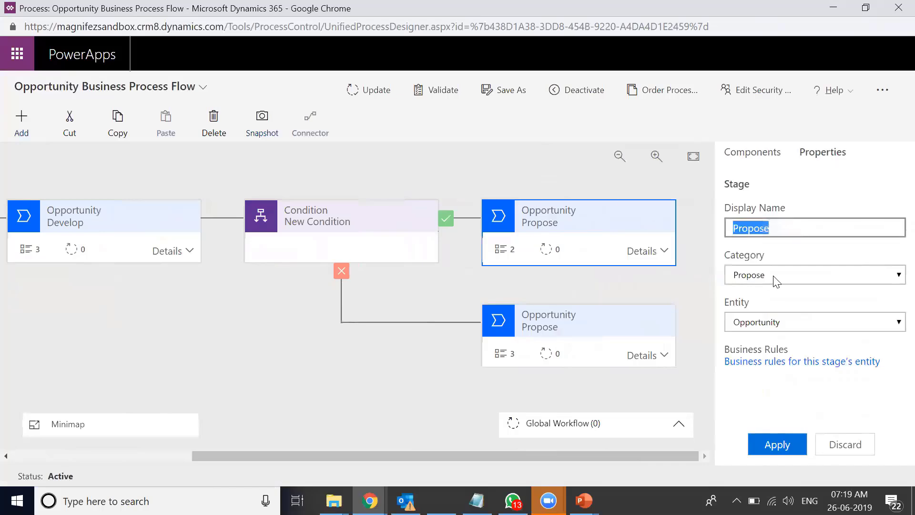
left_click(774, 276)
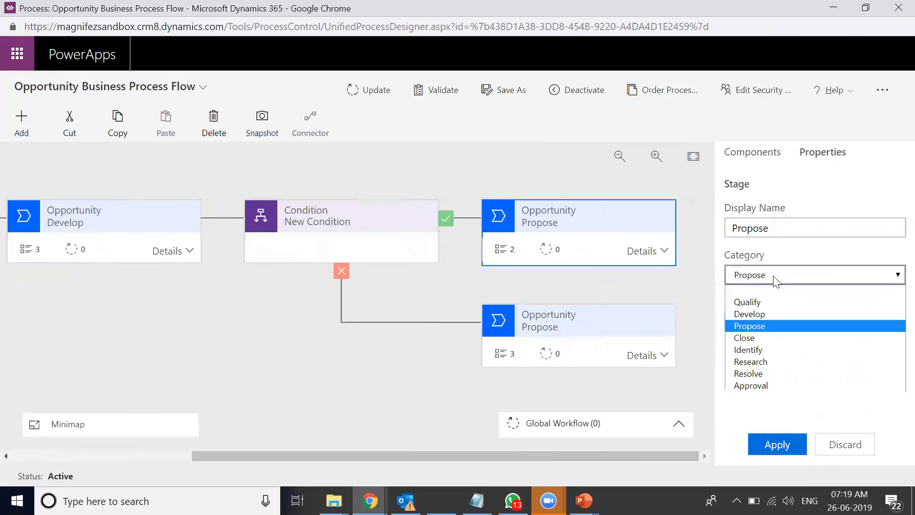
left_click(776, 279)
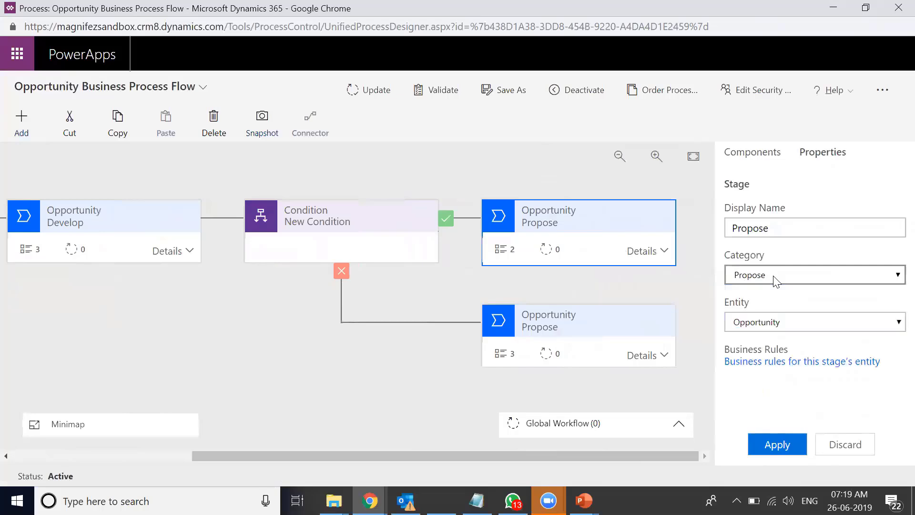
left_click(798, 328)
left_click(797, 328)
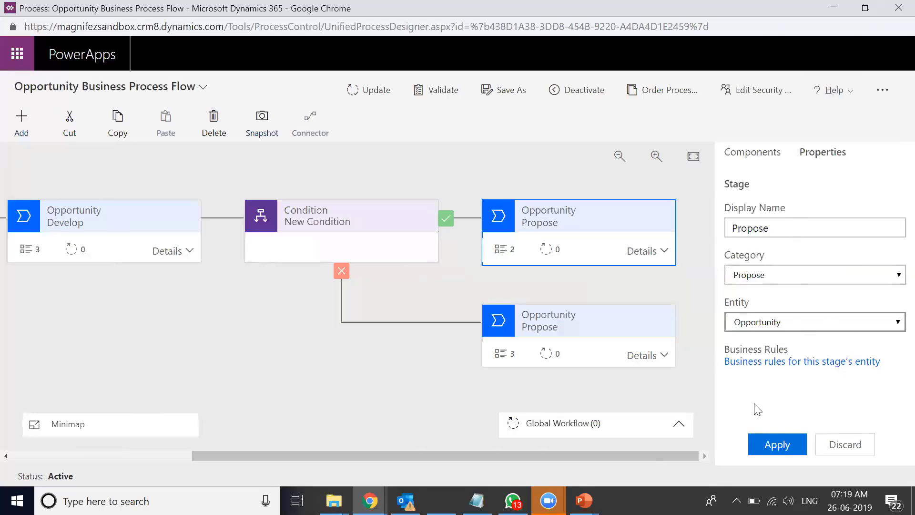
left_click(786, 448)
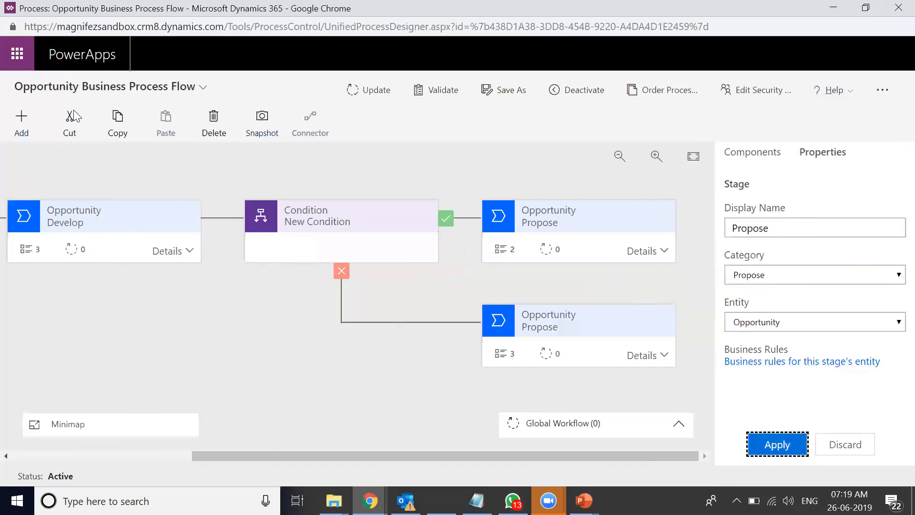
Update and validate the Opportunity Business Process Flow with the New Condition element selected.
left_click(322, 228)
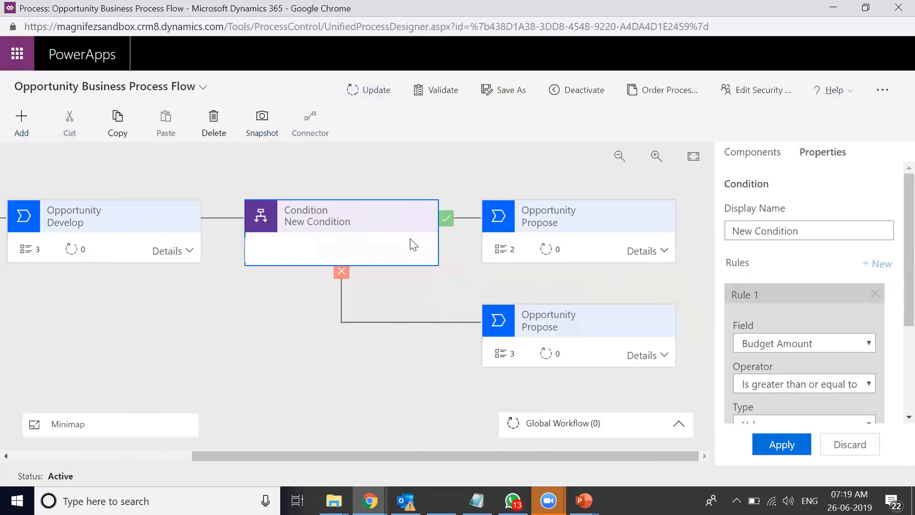
left_click(368, 88)
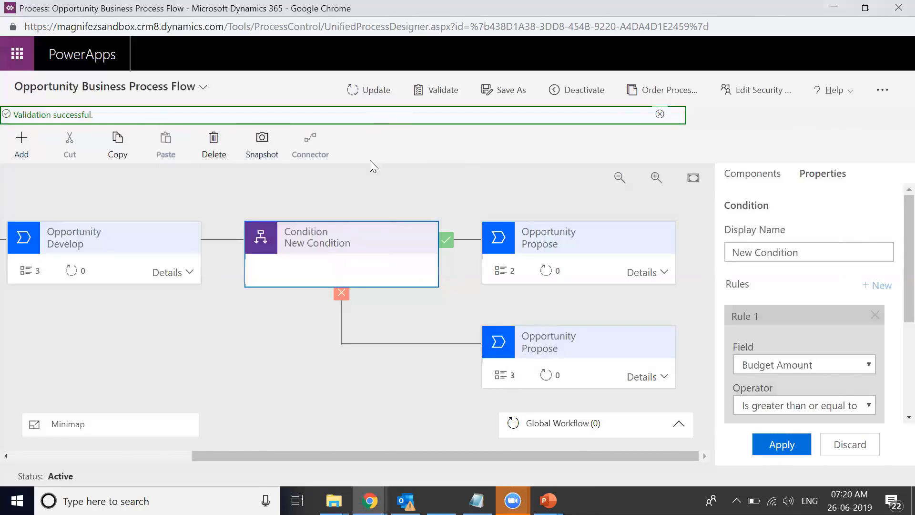
left_click(436, 91)
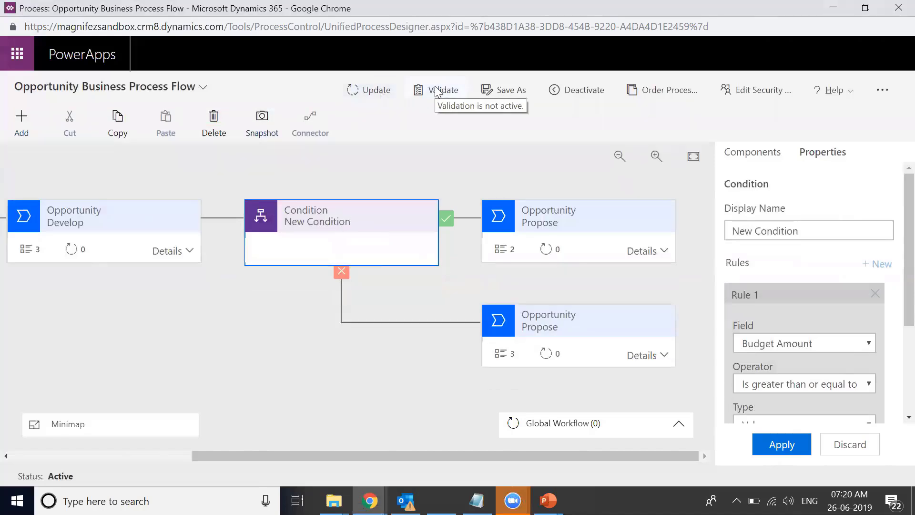
left_click(437, 91)
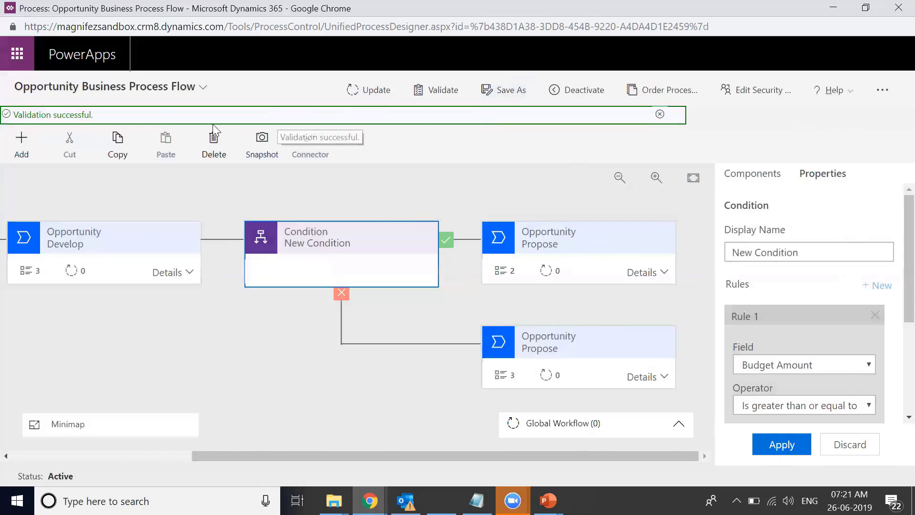
Show the process's name, owner, entity and description details, and deactivate the Opportunity Business Process Flow.
left_click(203, 90)
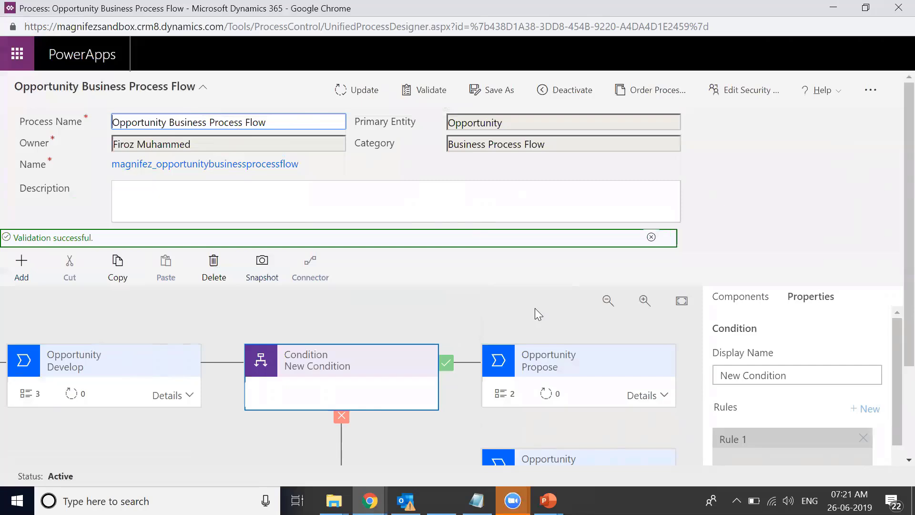
left_click(749, 163)
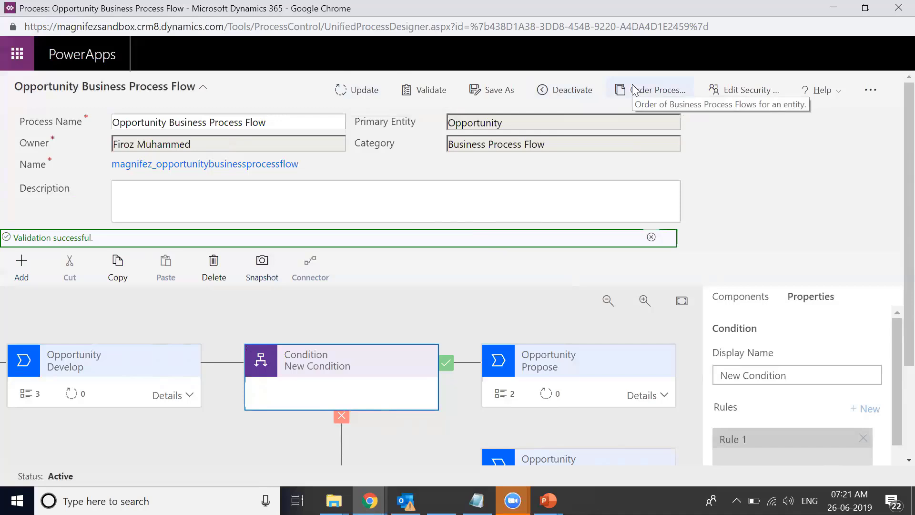
left_click(577, 92)
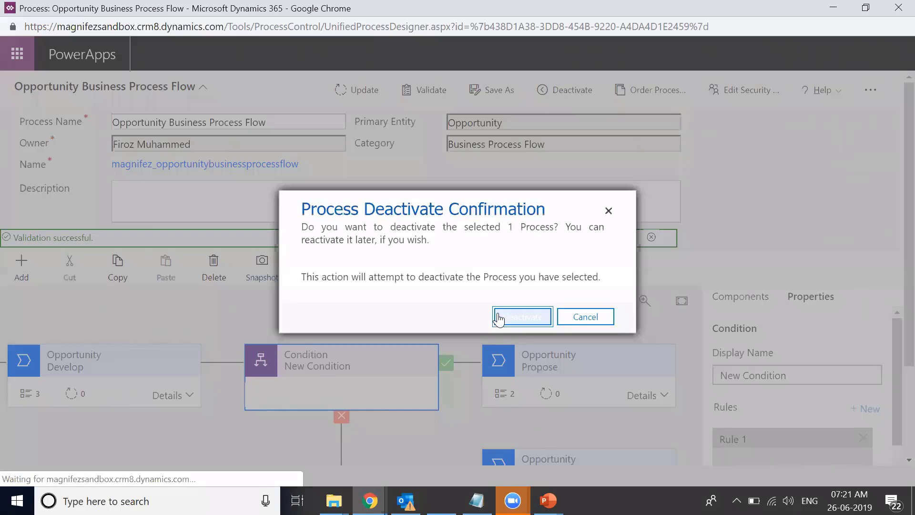
left_click(517, 318)
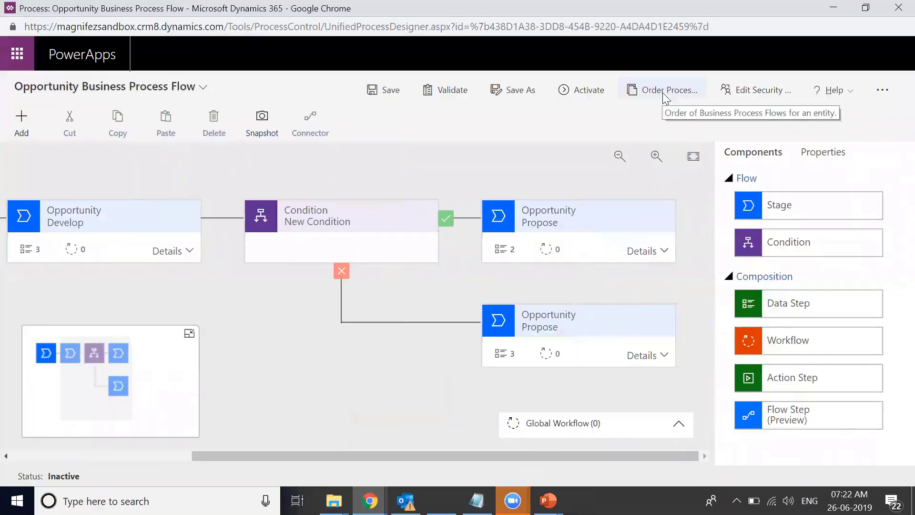
Try moving Opportunity Sales Process two places down the opportunity's process flow order and back up again.
left_click(666, 95)
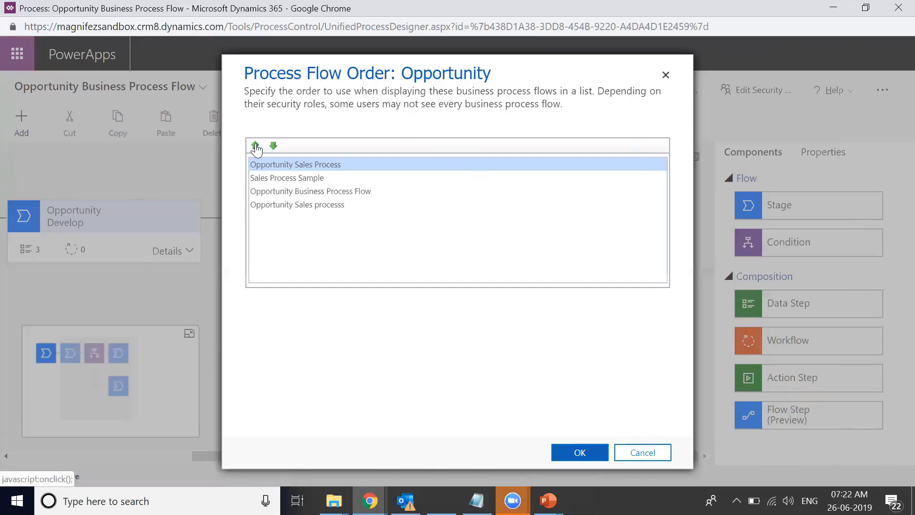
left_click(273, 145)
left_click(273, 145)
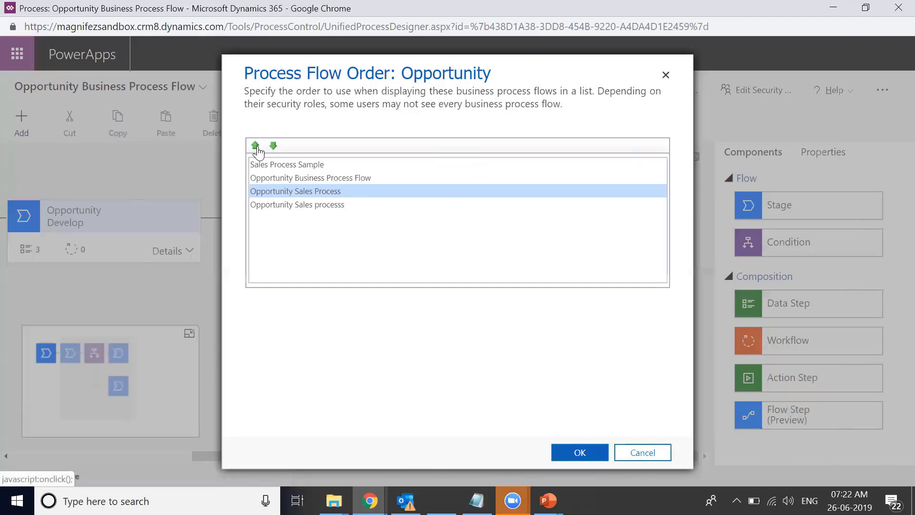
left_click(255, 146)
left_click(255, 146)
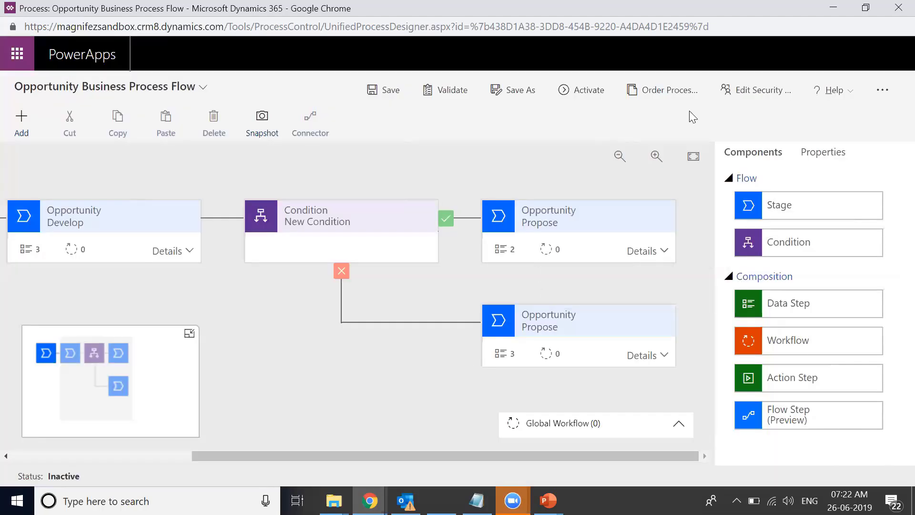
Open the security roles list for the process and select the Account Manager and Account Manager - Sales roles.
left_click(747, 95)
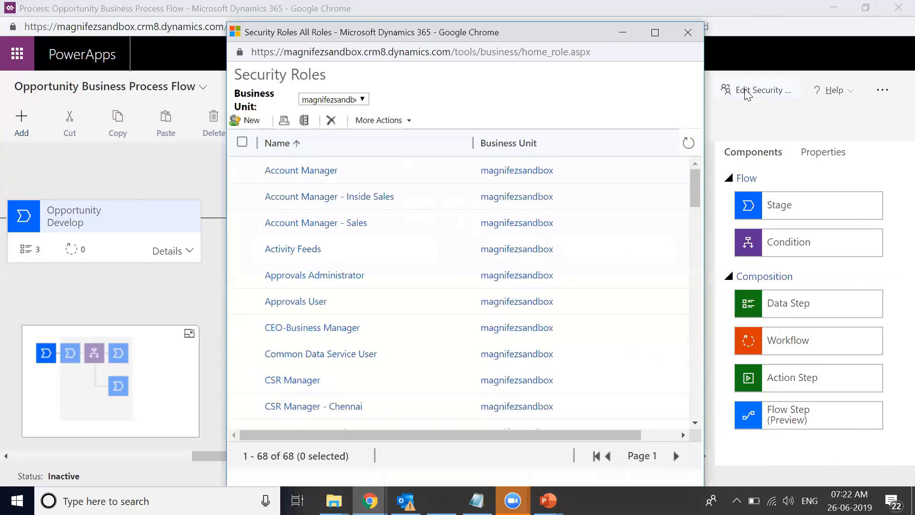
left_click(655, 33)
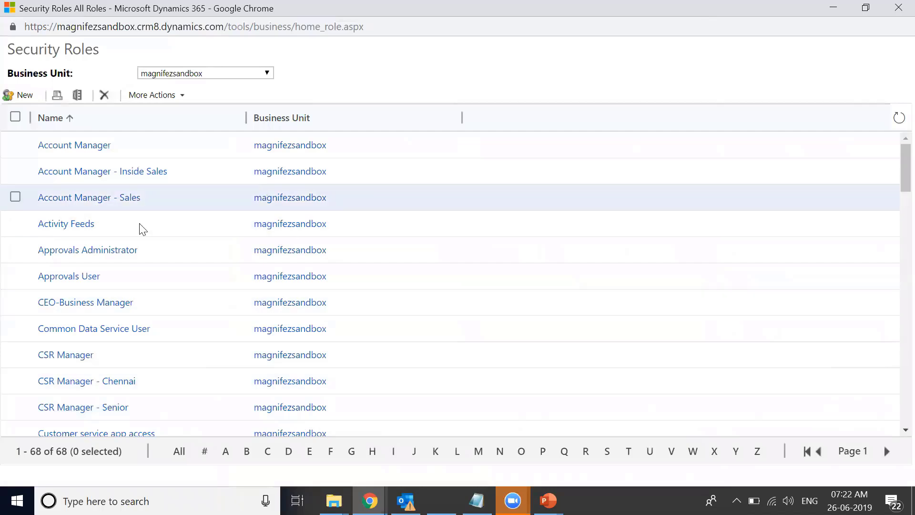
left_click(15, 143)
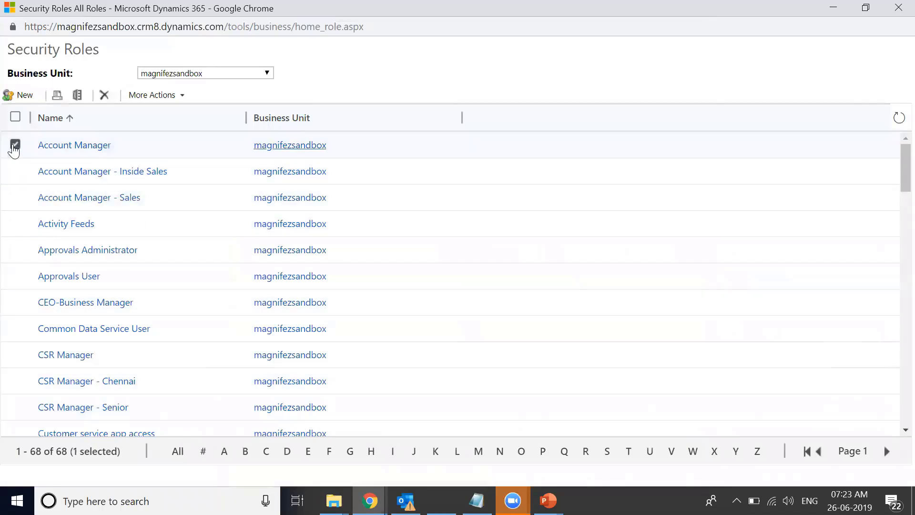
left_click(15, 196)
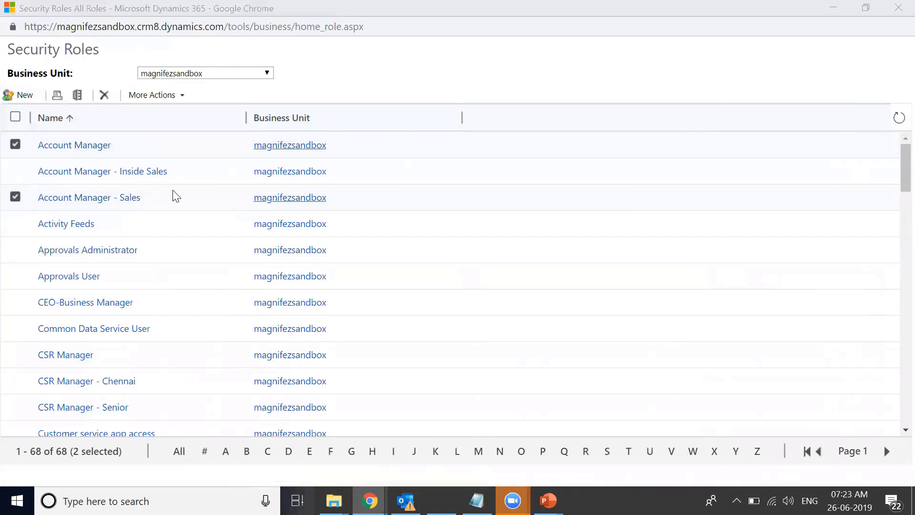
key("super+Tab")
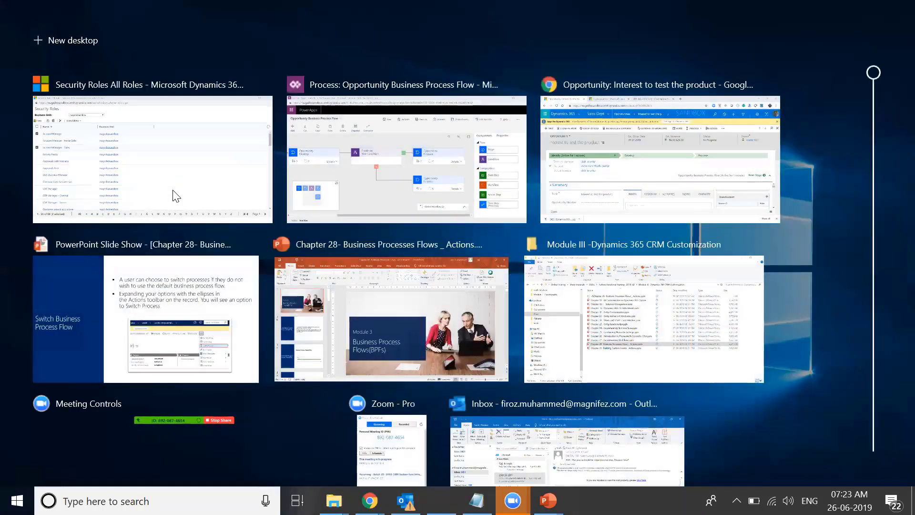
left_click(176, 195)
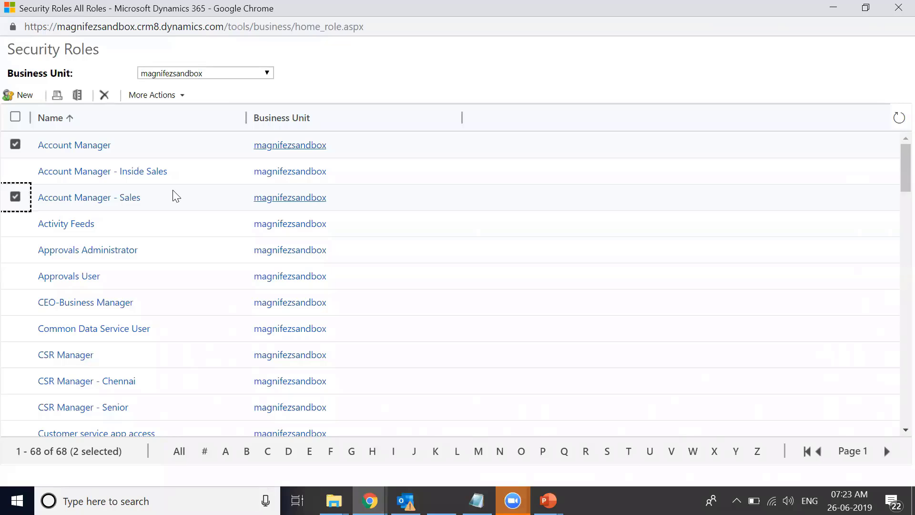
Open the Account Manager security role and examine its privileges for all business process flows.
left_click(70, 147)
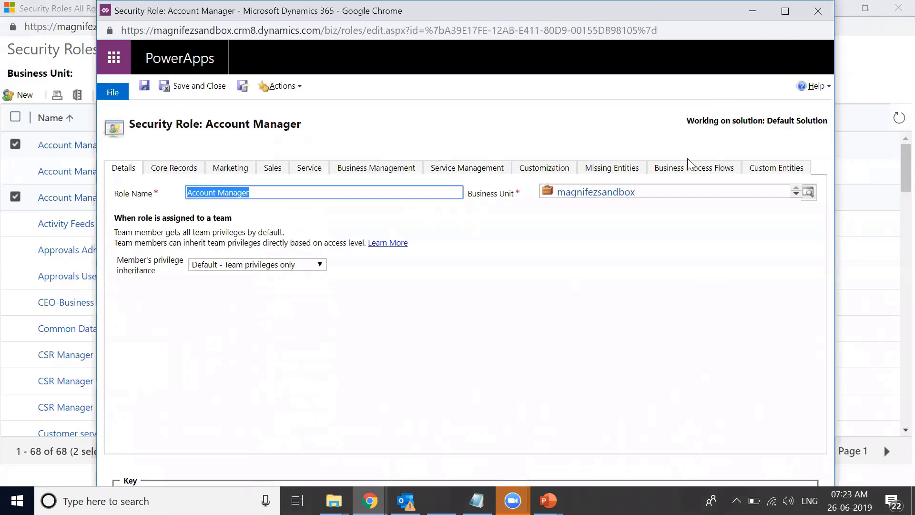
left_click(707, 171)
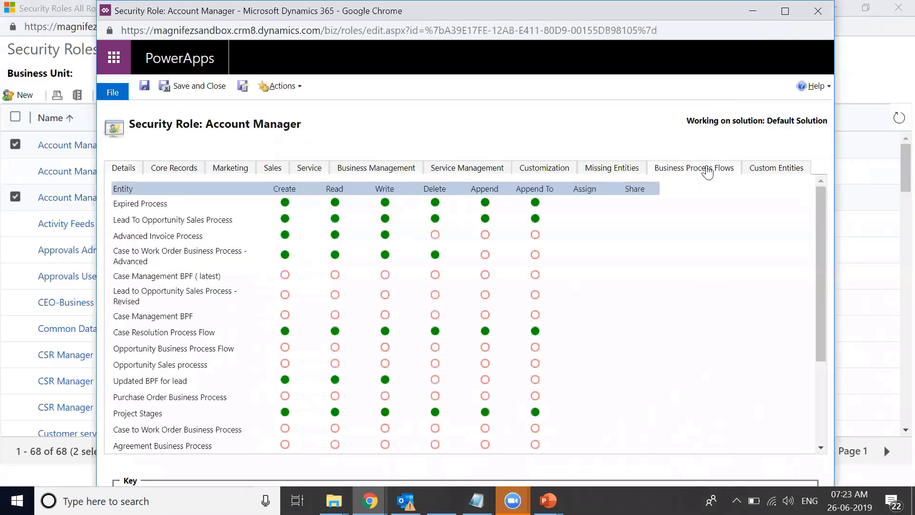
left_click(784, 12)
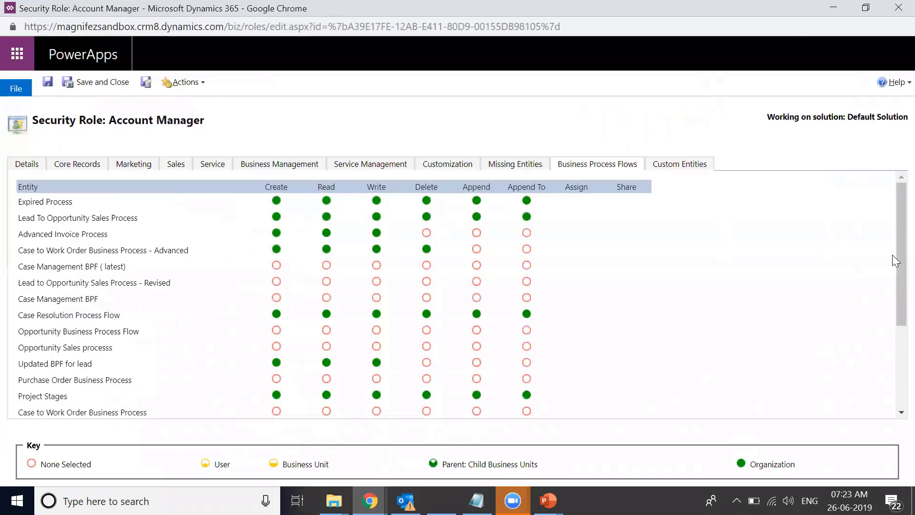
left_click_drag(896, 265, 895, 422)
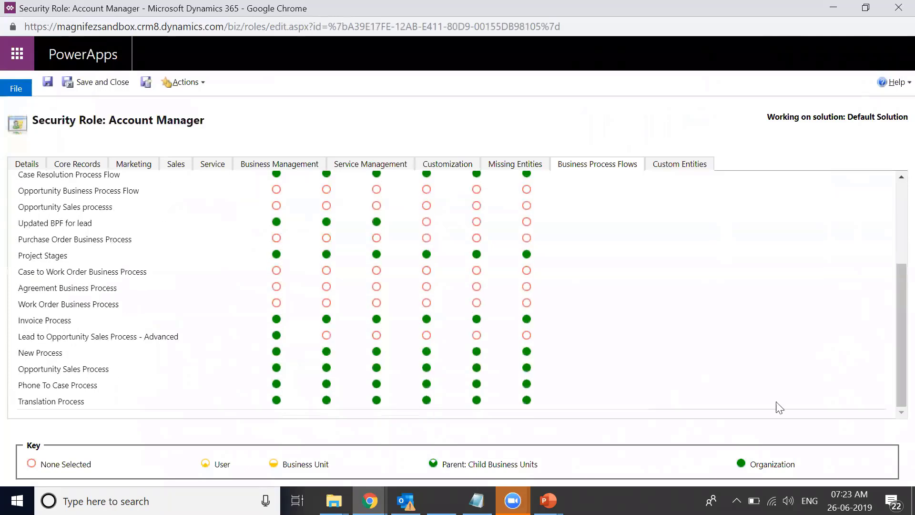
left_click_drag(895, 279, 892, 138)
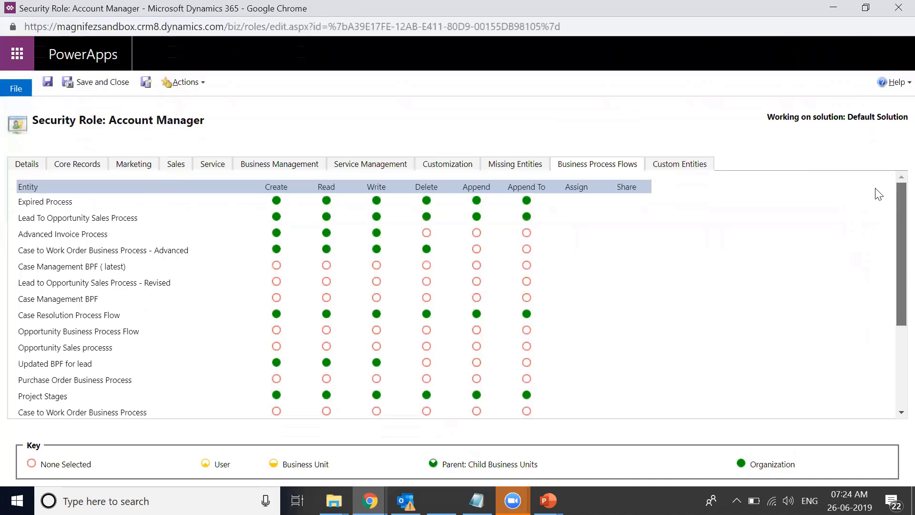
left_click_drag(894, 264, 892, 138)
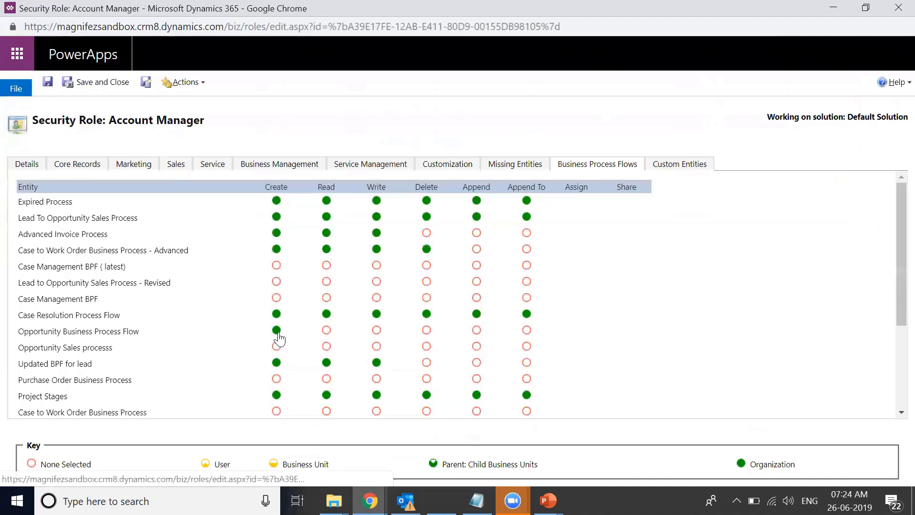
Try toggling the role's Create privilege on Opportunity Business Process Flow, discard the changes and close the security roles list.
left_click(277, 330)
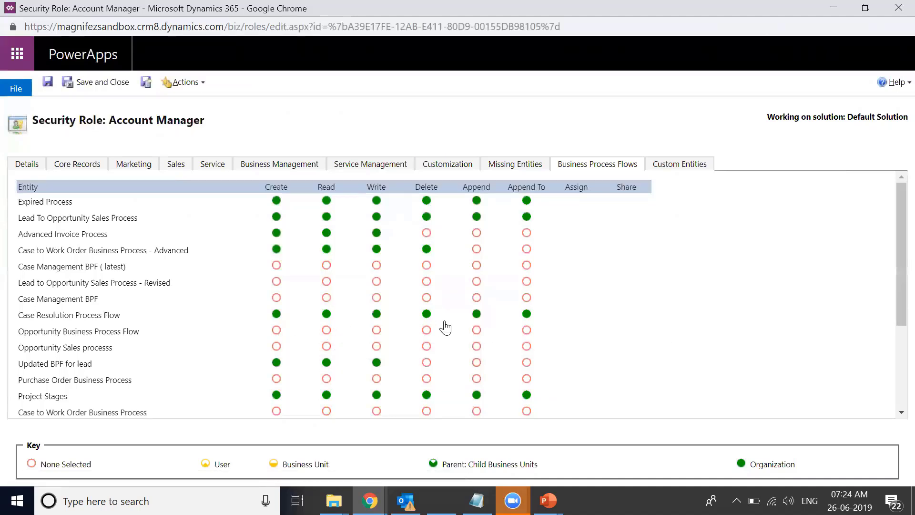
left_click(894, 6)
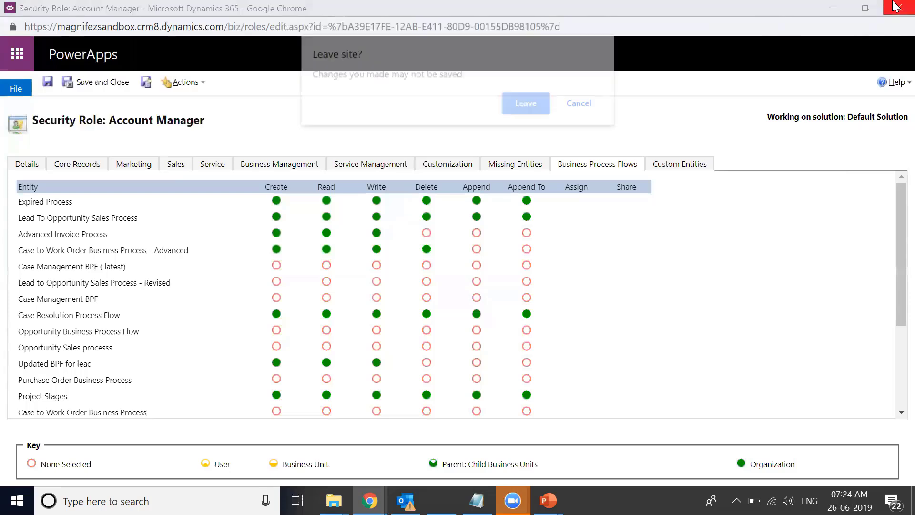
left_click(525, 105)
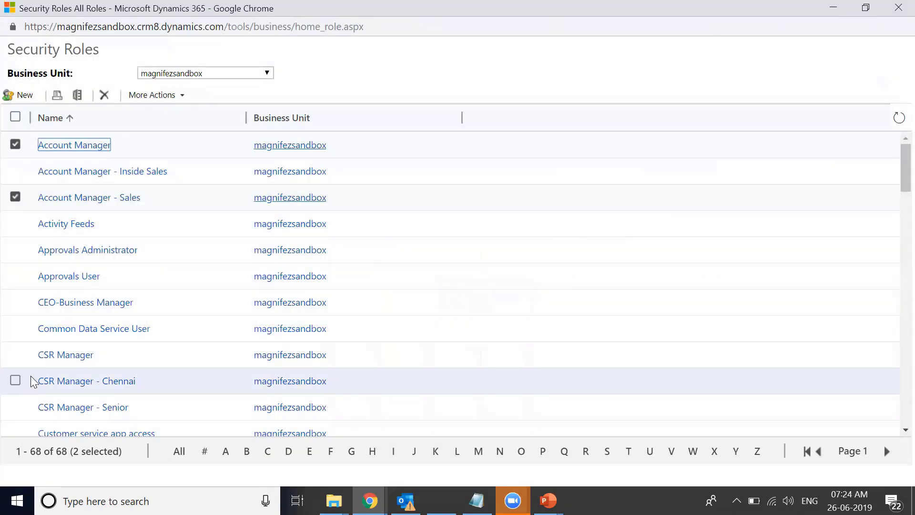
left_click(895, 8)
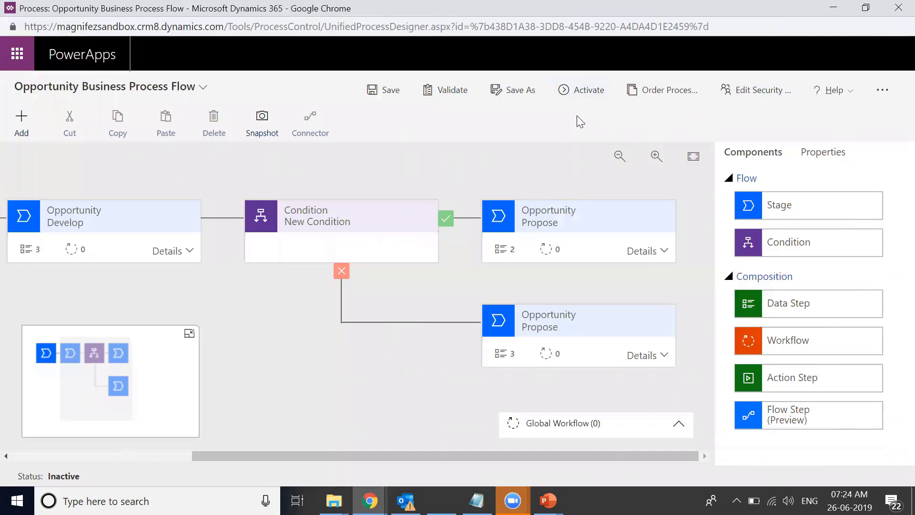
Insert a stage on the condition's yes branch before Propose, entering the name Negotiation, category Resolve and entity Opportunity.
left_click_drag(824, 206, 461, 228)
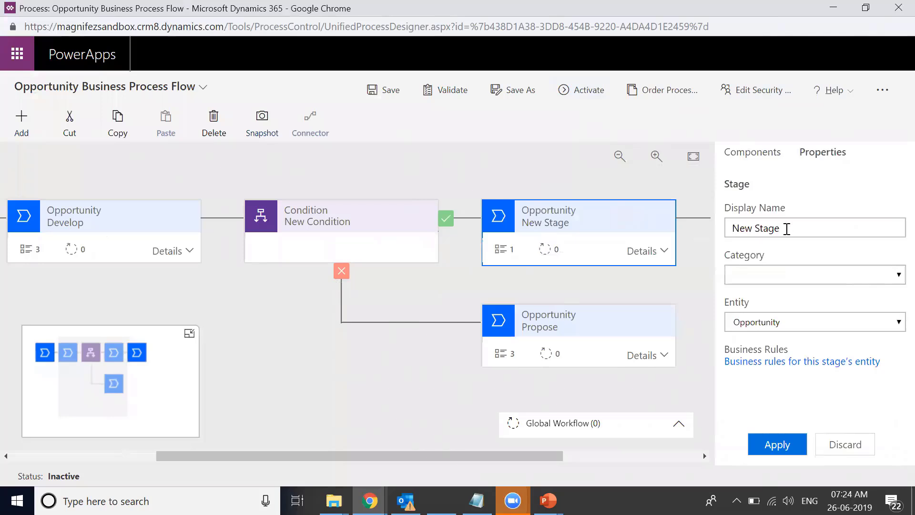
double_click(805, 236)
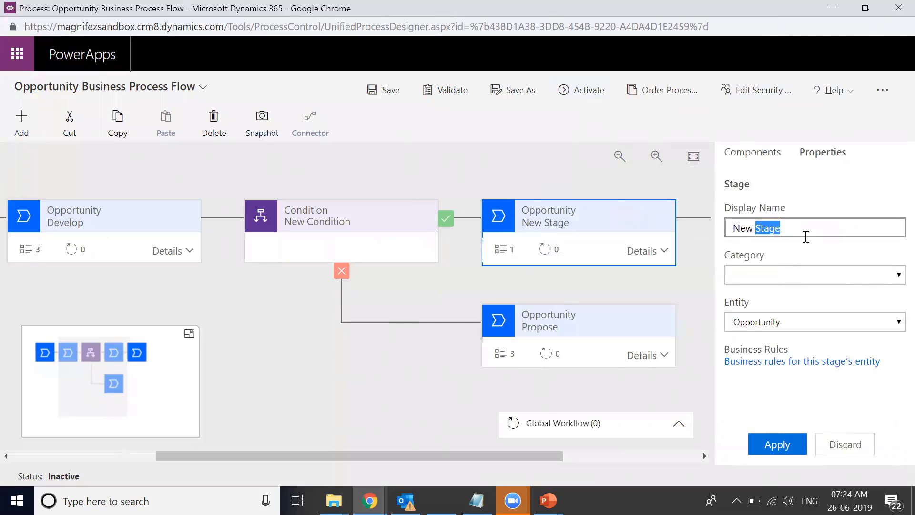
key("ctrl+a")
type("Negi")
left_click(799, 278)
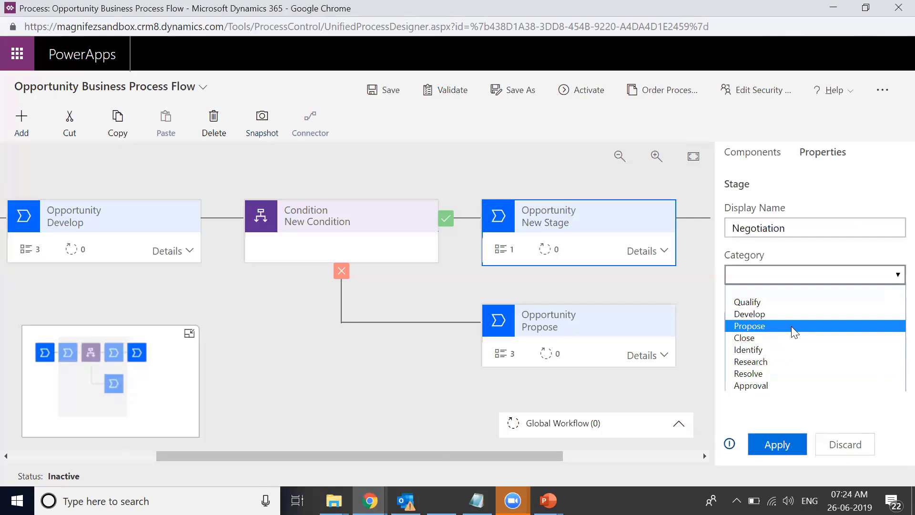
left_click(793, 371)
left_click(823, 330)
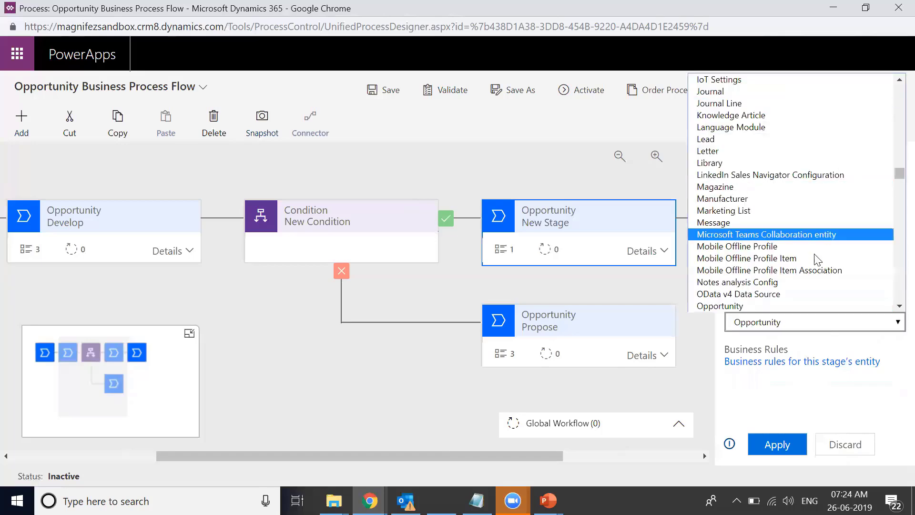
left_click(817, 307)
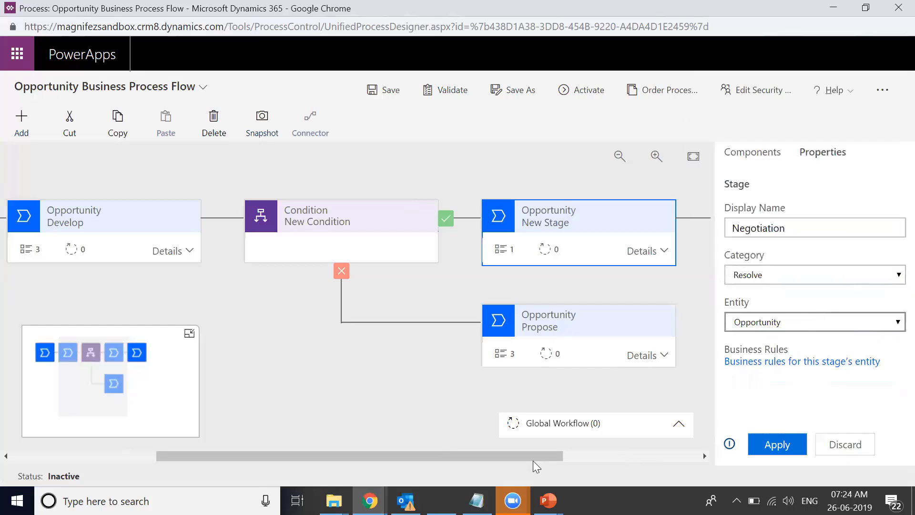
left_click_drag(529, 460, 385, 459)
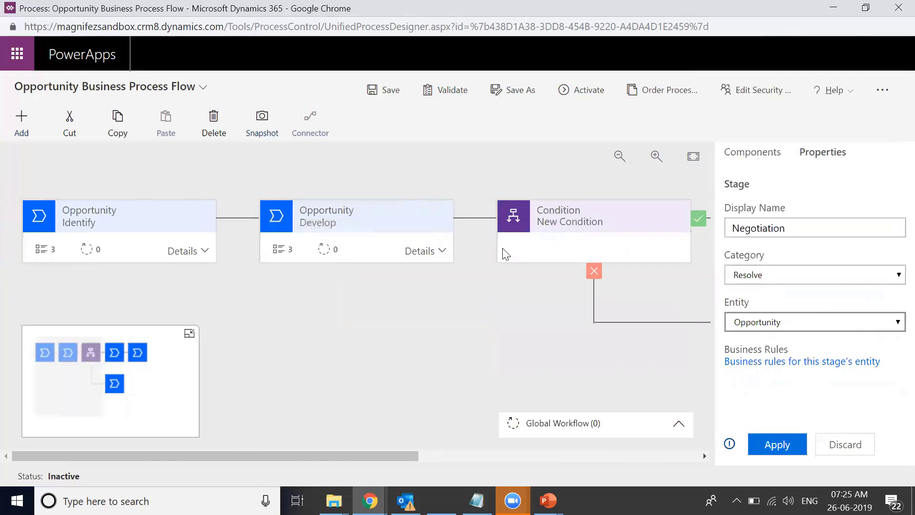
left_click_drag(394, 455, 615, 455)
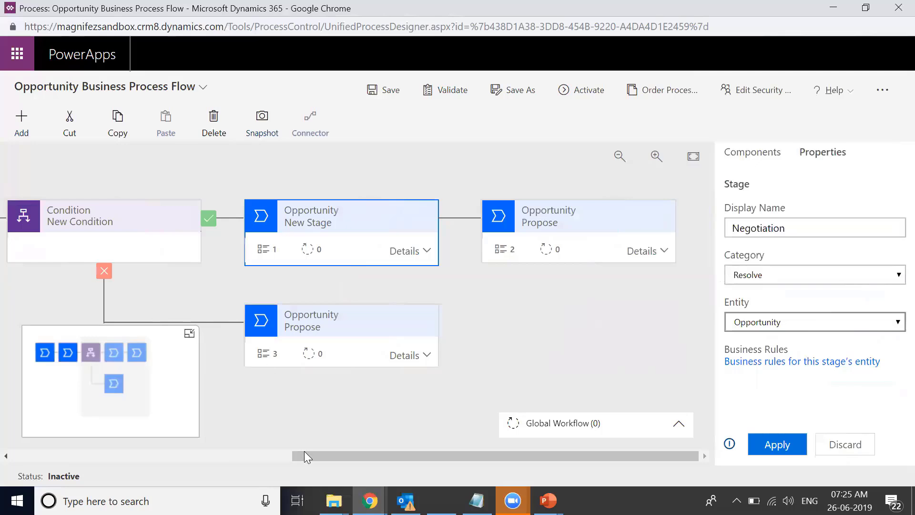
left_click_drag(350, 457, 27, 388)
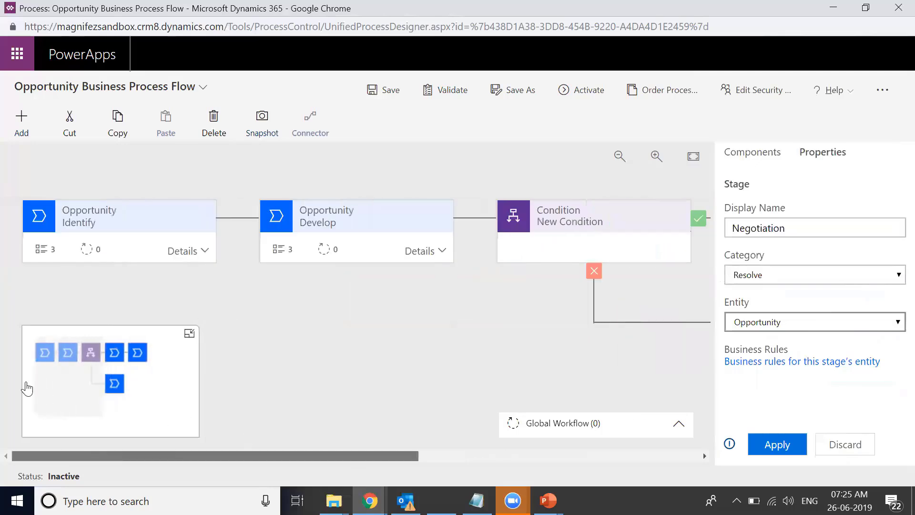
Check the Identify and Develop stages' categories, then set the Negotiation stage's category to Approval and apply it.
left_click(160, 217)
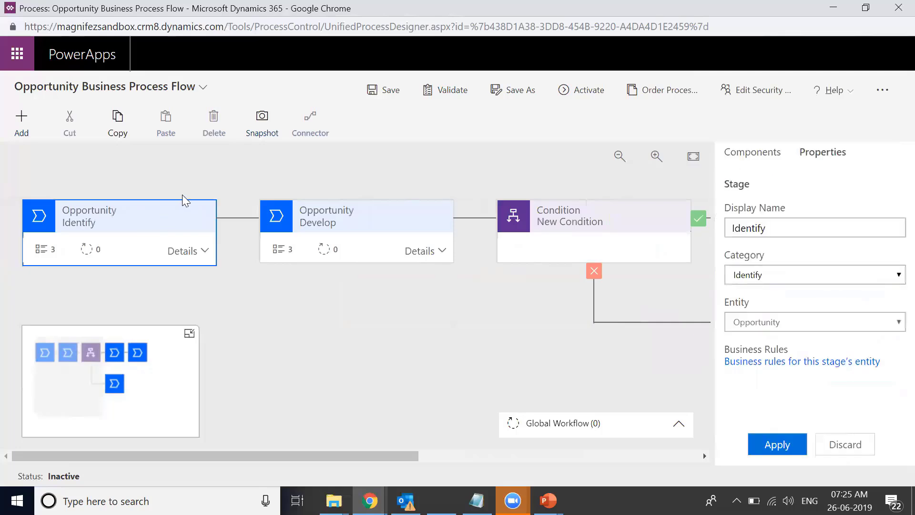
left_click(370, 213)
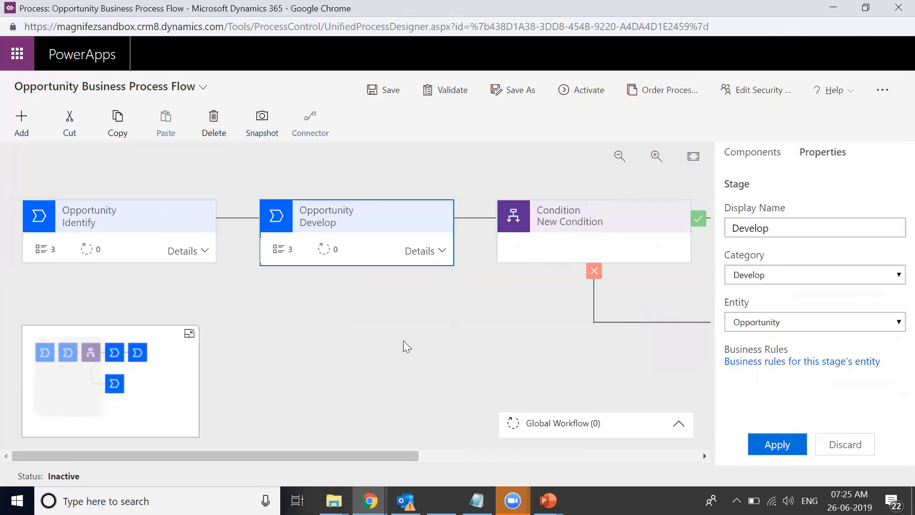
left_click_drag(389, 452, 567, 450)
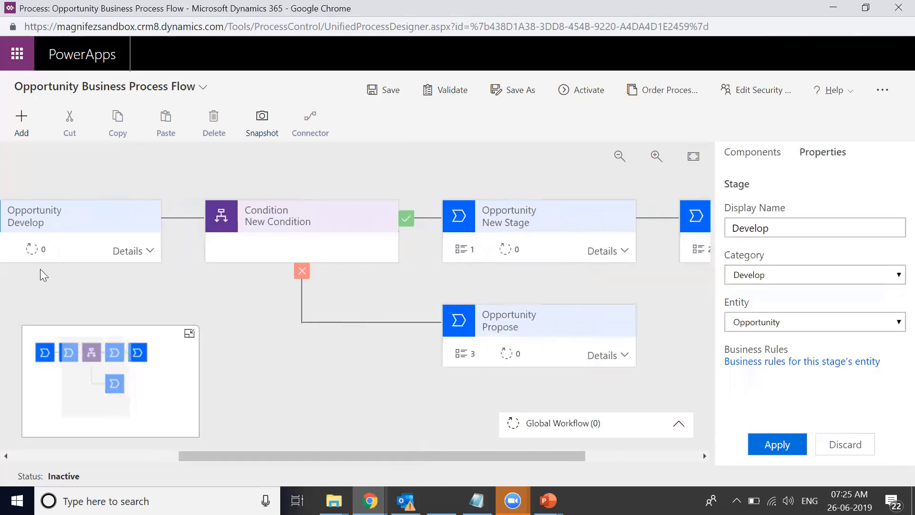
left_click(561, 229)
left_click(810, 274)
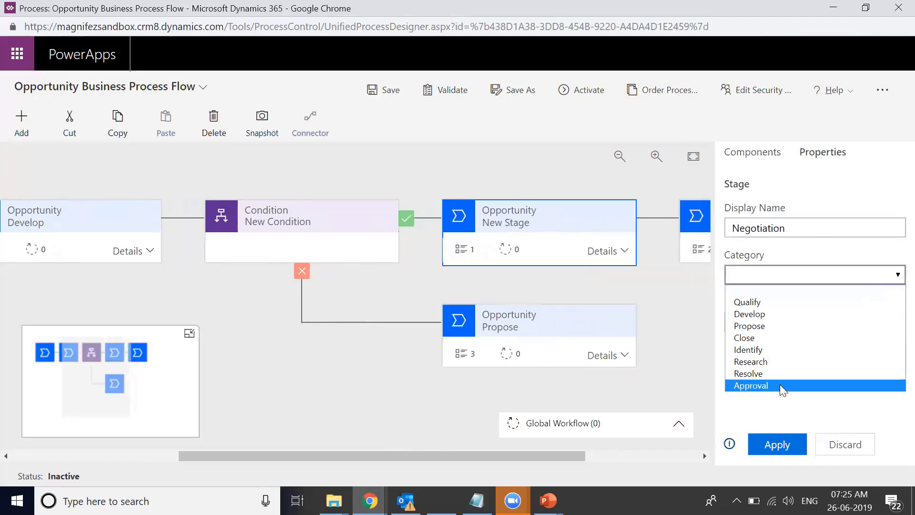
left_click(780, 385)
left_click(782, 444)
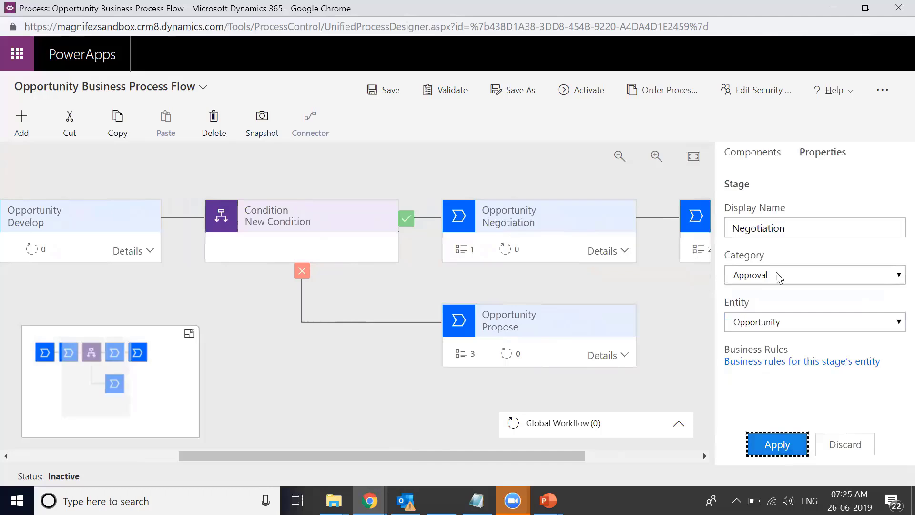
Set the Negotiation stage's first data step to the Customer Need field and apply it.
left_click(621, 261)
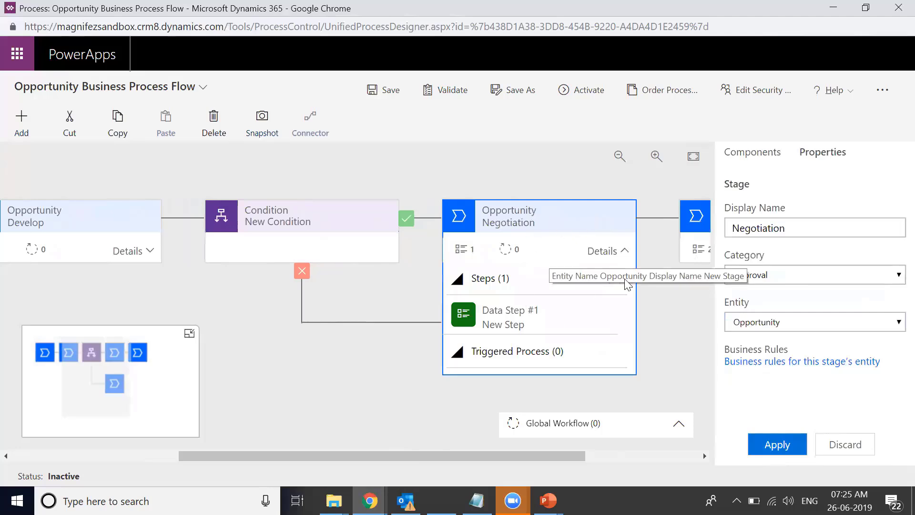
left_click(591, 320)
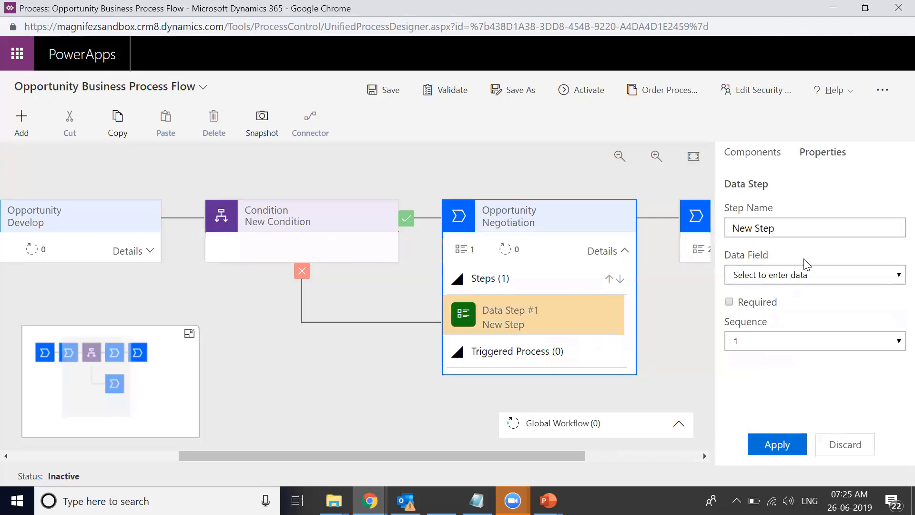
left_click(808, 273)
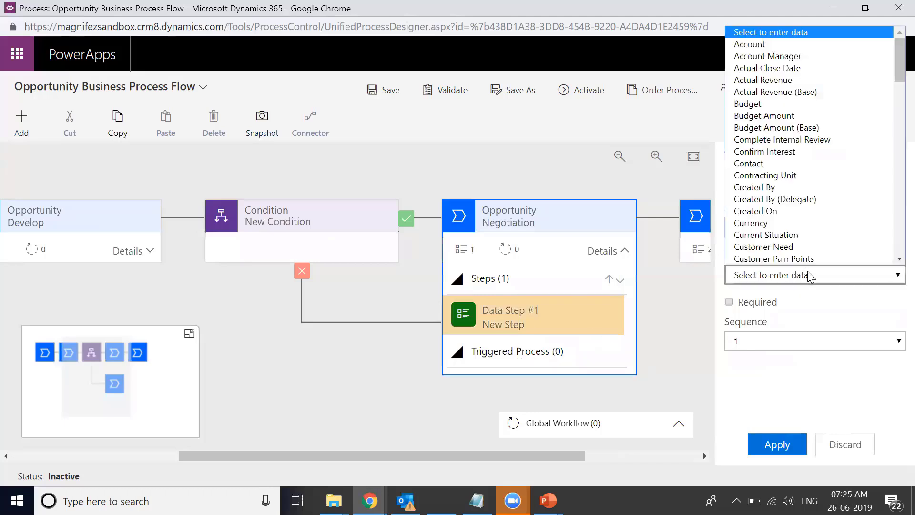
left_click(805, 246)
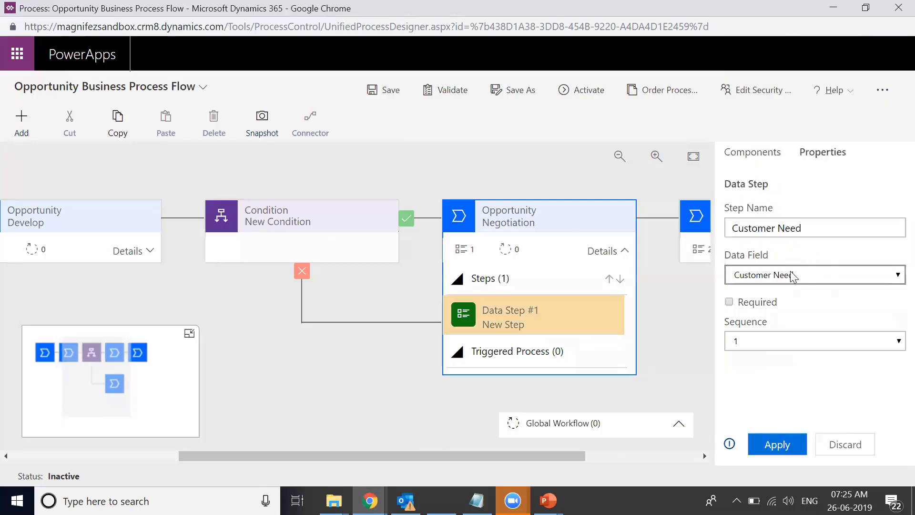
left_click(785, 442)
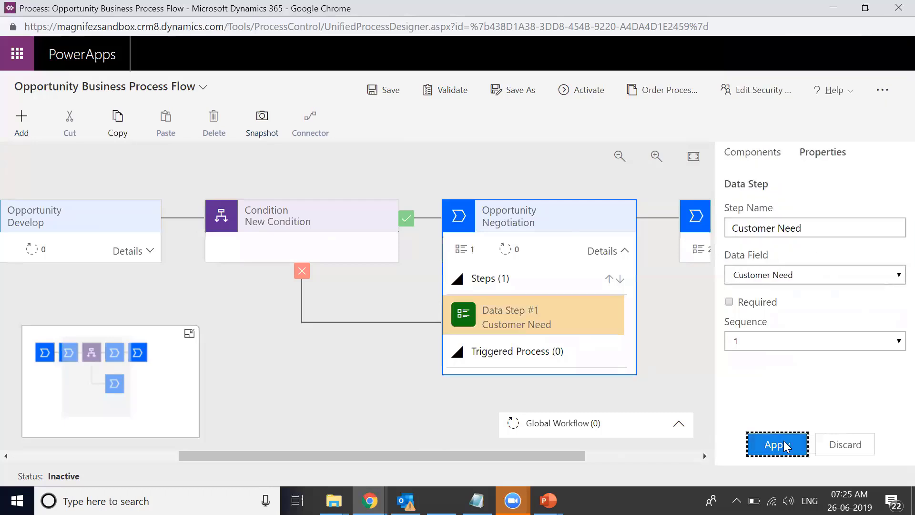
Add second and third data steps to the Negotiation stage, using the Budget Amount and Actual Revenue fields.
left_click(762, 154)
left_click_drag(800, 319, 529, 334)
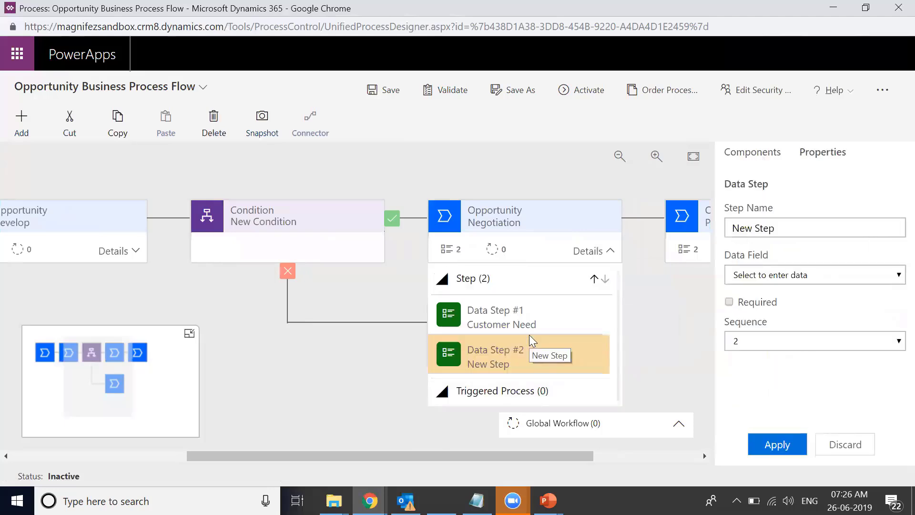
left_click(833, 283)
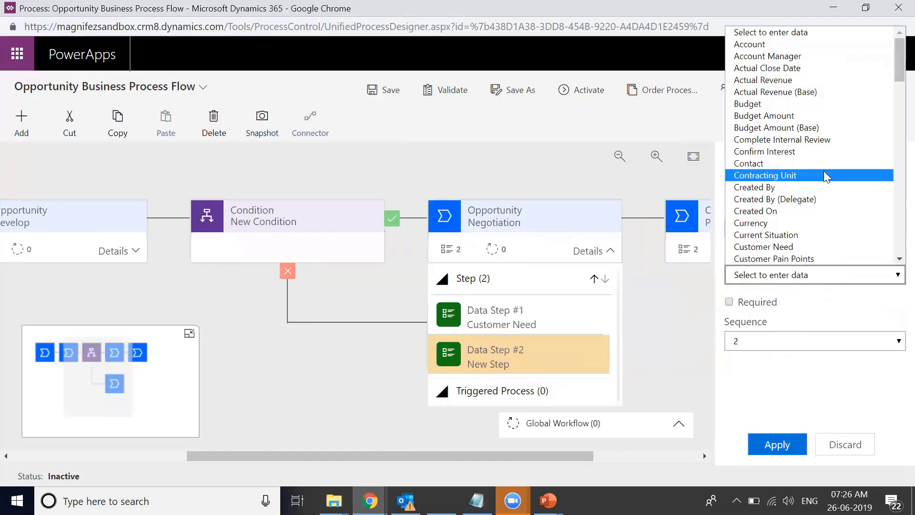
left_click(852, 122)
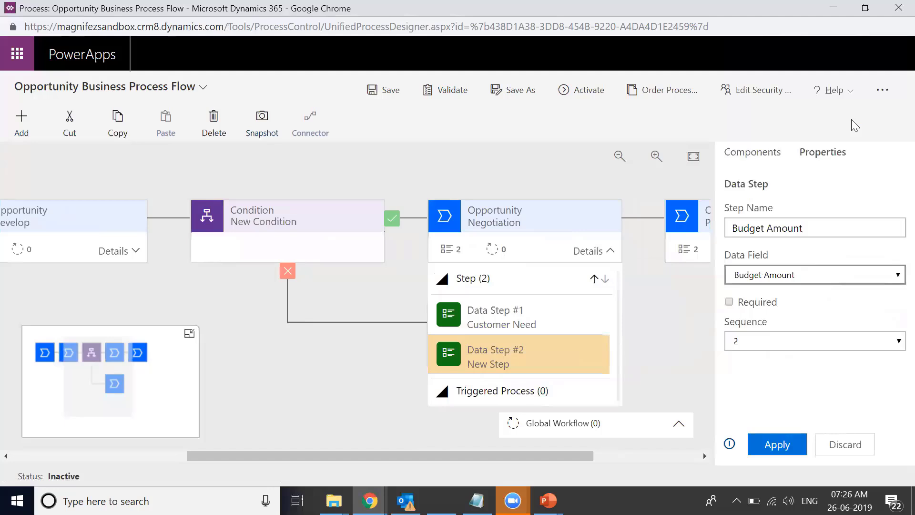
triple_click(830, 232)
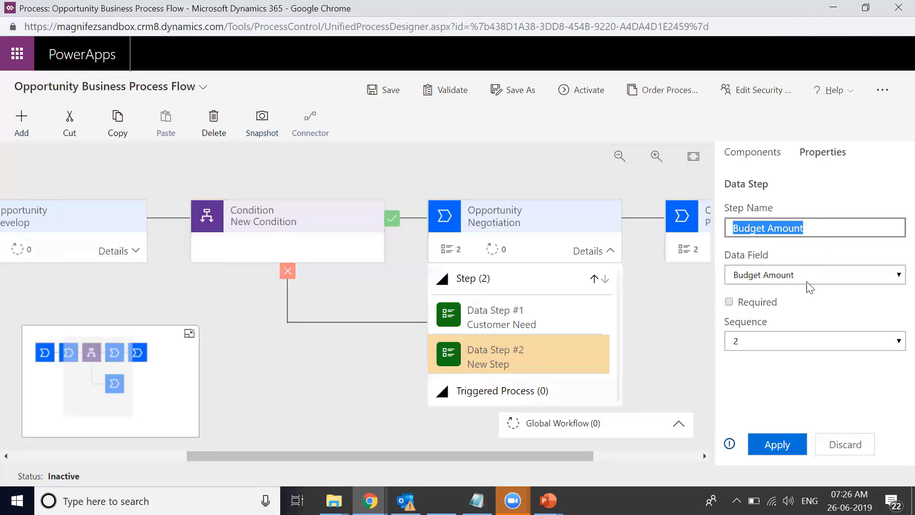
left_click(768, 444)
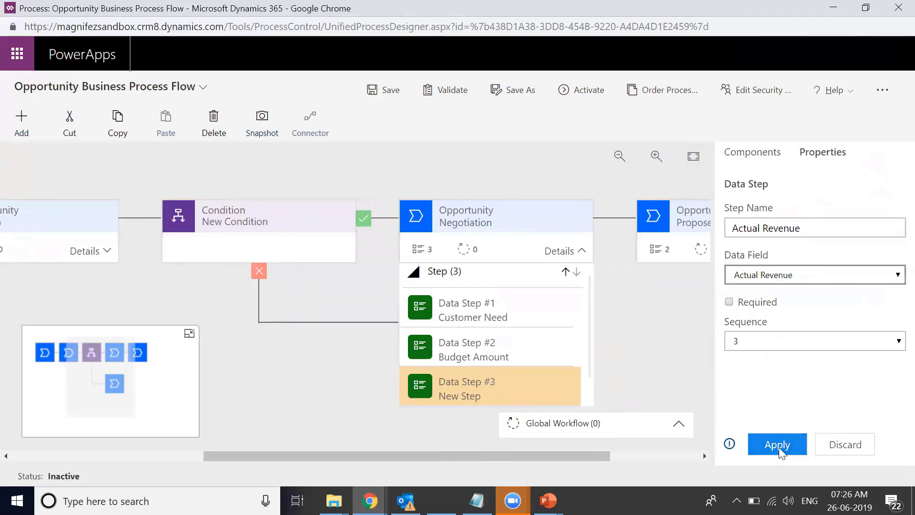
left_click(776, 444)
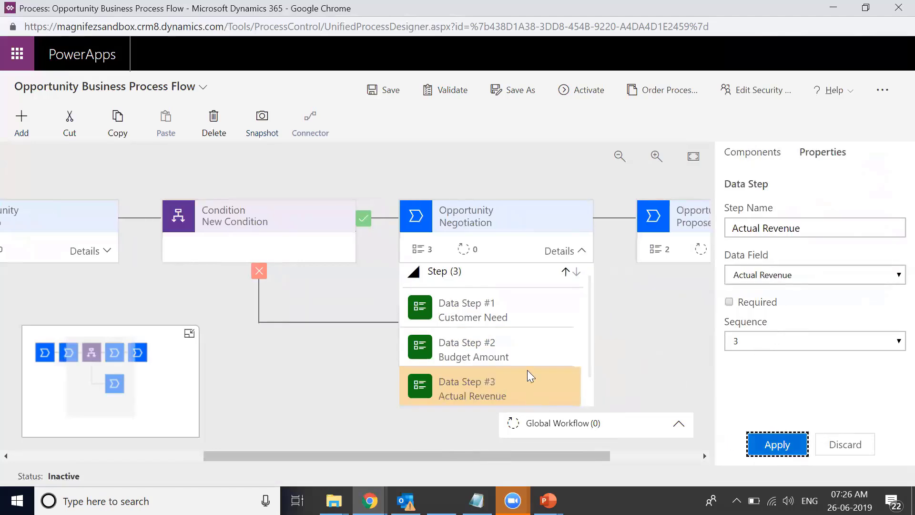
left_click_drag(527, 370, 534, 389)
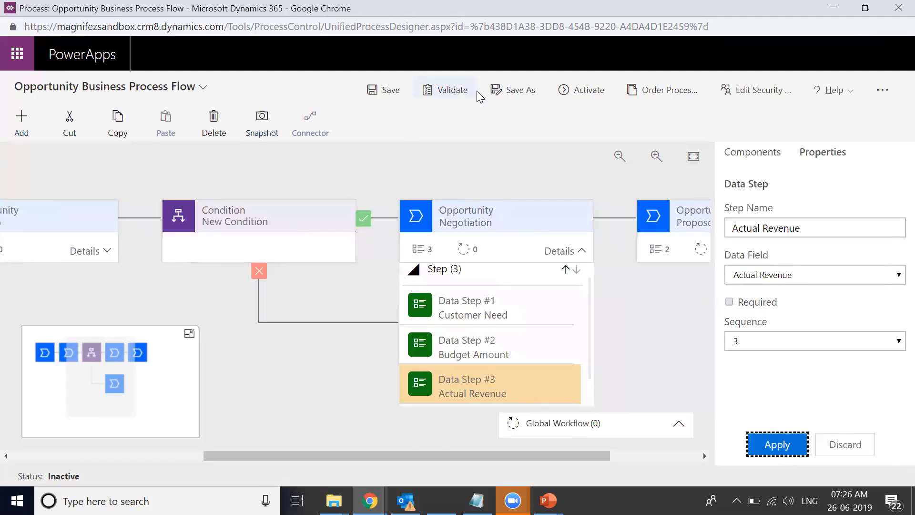
Activate the process and reload the opportunity record that uses it.
left_click(575, 95)
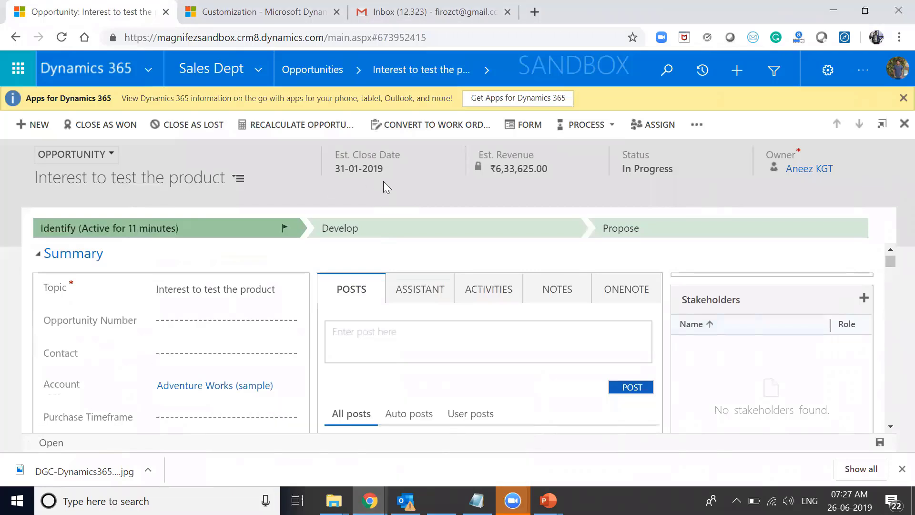
left_click(686, 231)
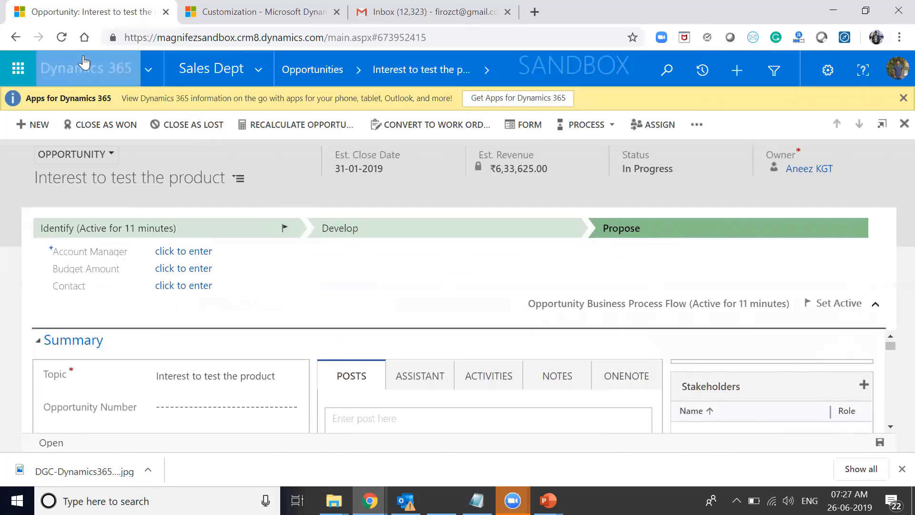
left_click(62, 41)
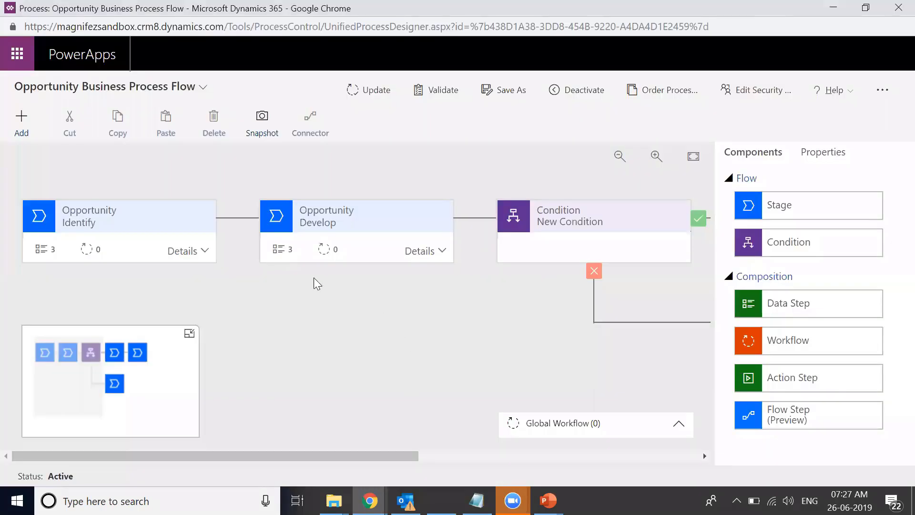
Examine the condition's Budget Amount rule and the stages on its yes and no branches.
left_click(639, 237)
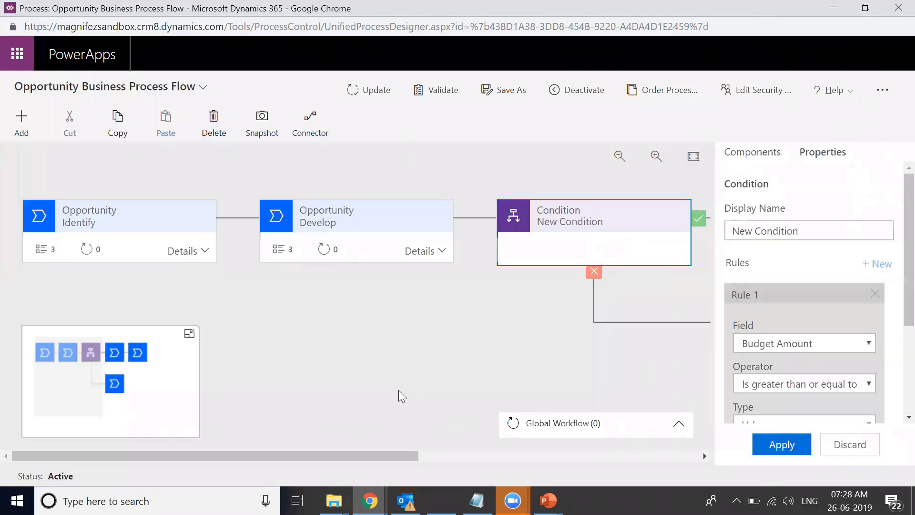
left_click(394, 369)
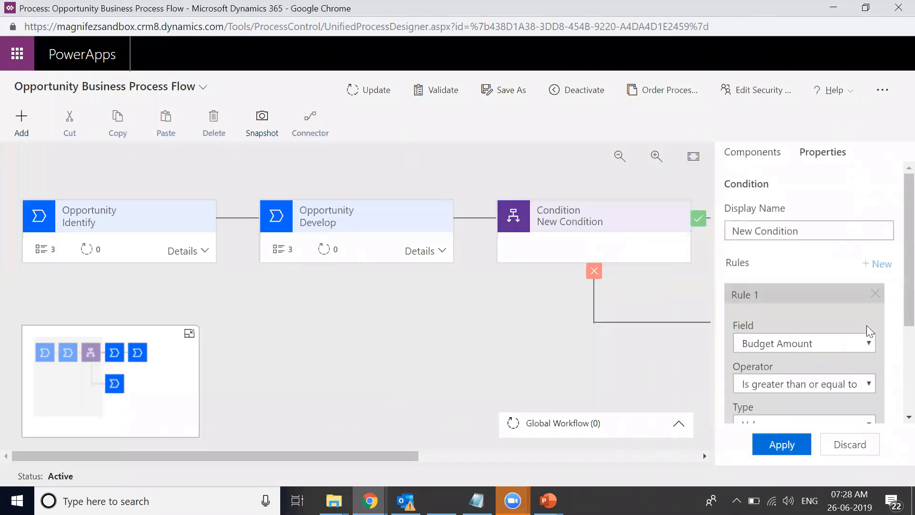
scroll(895, 297, "down", 3)
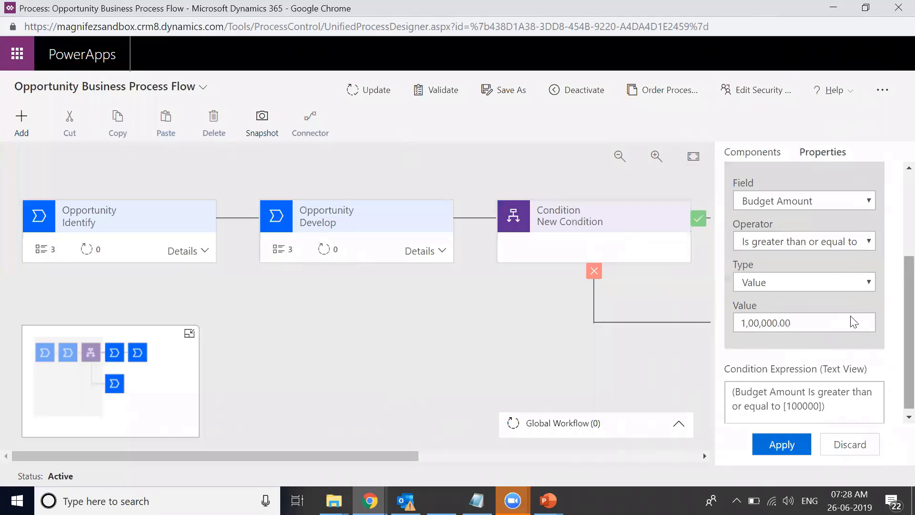
scroll(895, 381, "down", 1)
scroll(892, 290, "up", 5)
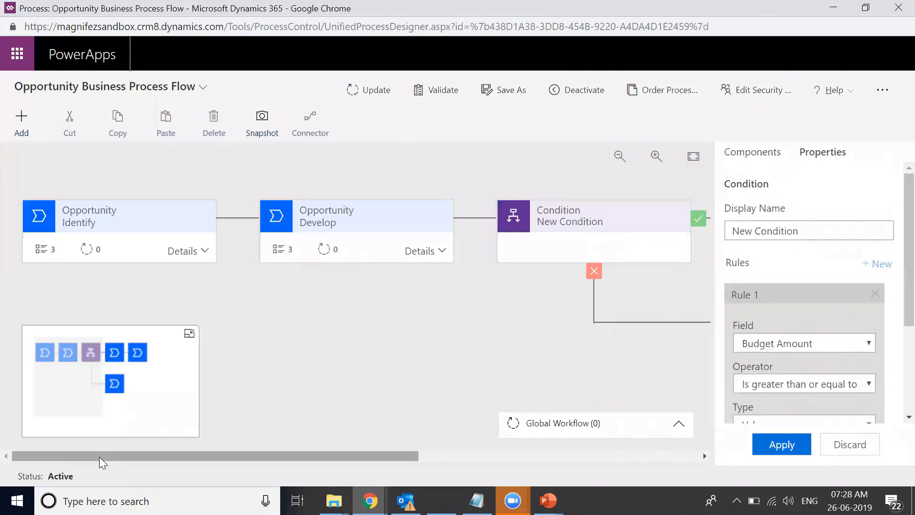
left_click_drag(99, 457, 379, 456)
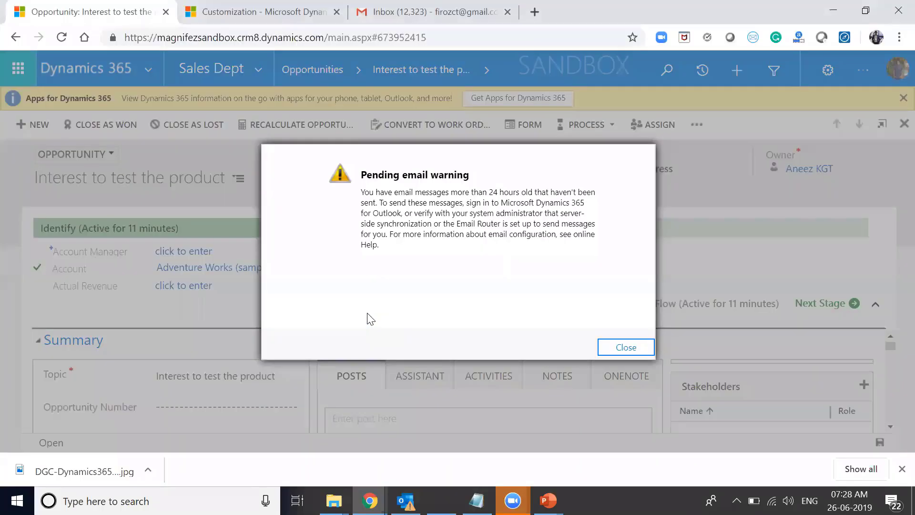
Dismiss the email warning on the opportunity and set the Develop stage's first Budget Amount to ₹20,00,000.
left_click(619, 346)
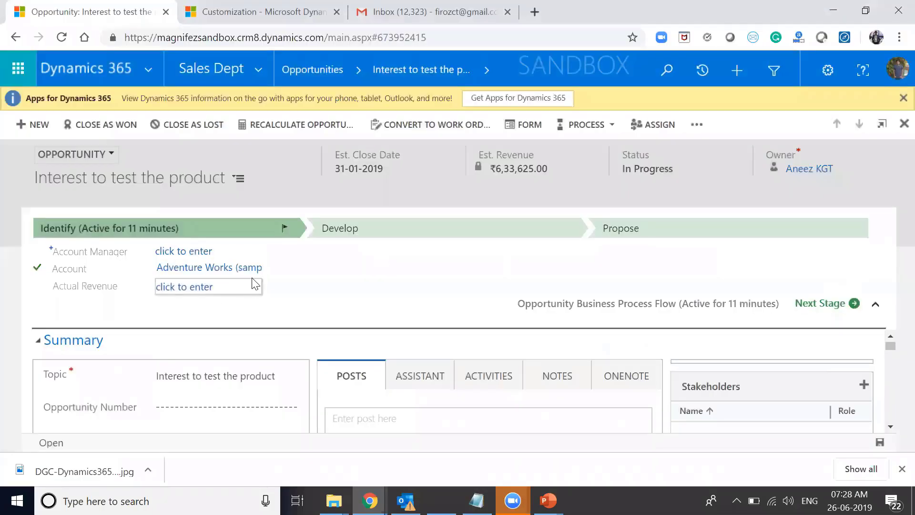
left_click(353, 236)
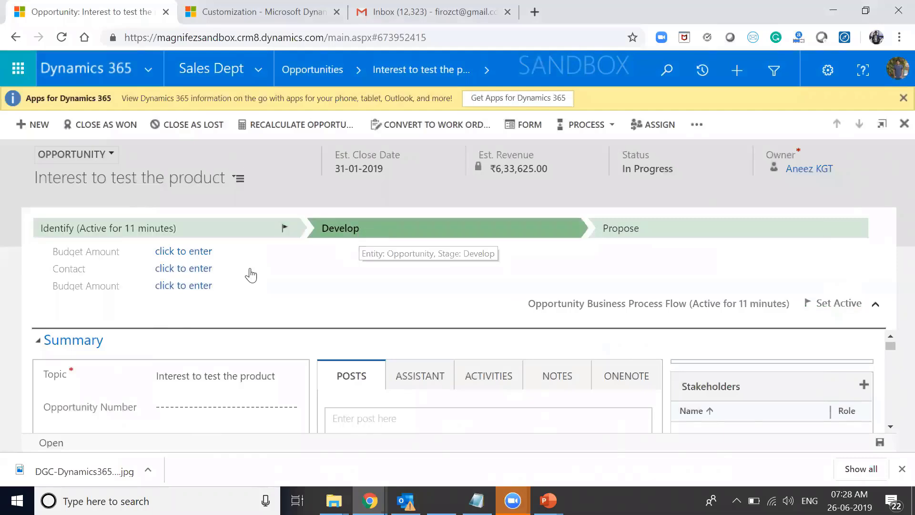
left_click(243, 252)
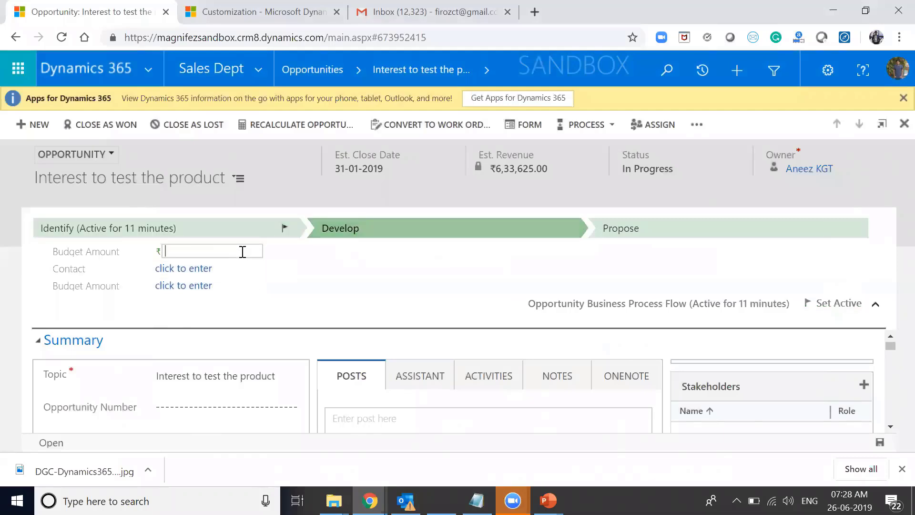
type("000000")
left_click(371, 299)
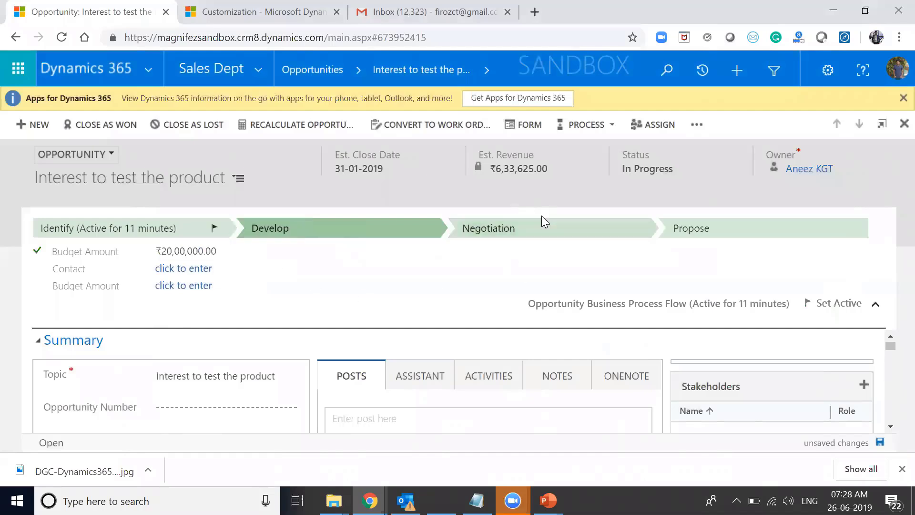
Set the Develop stage's Budget Amount to ₹20,000 and compare the flow with the condition's no branch in the designer.
left_click(190, 252)
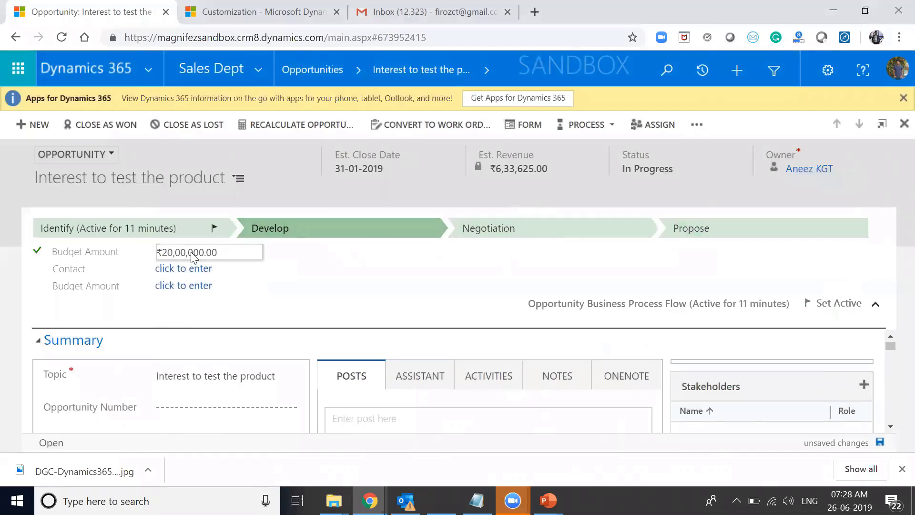
type("20000")
key("Return")
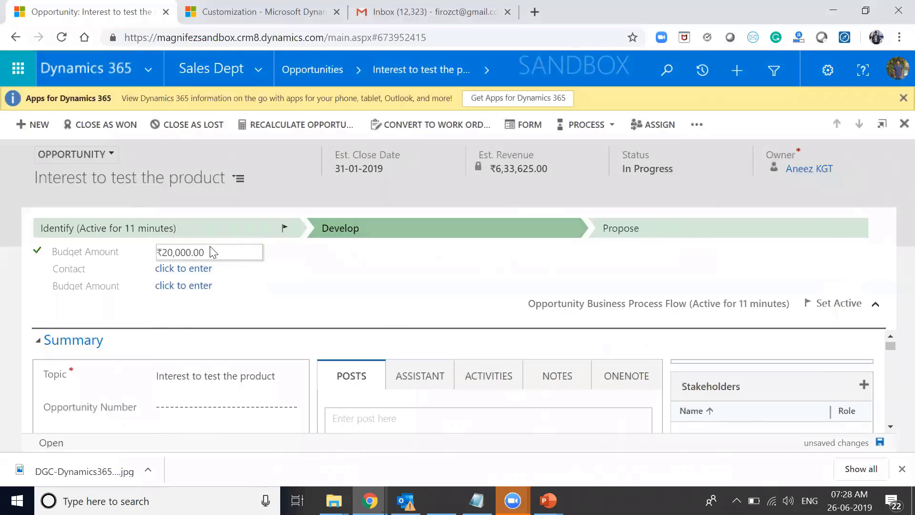
key("alt+Tab")
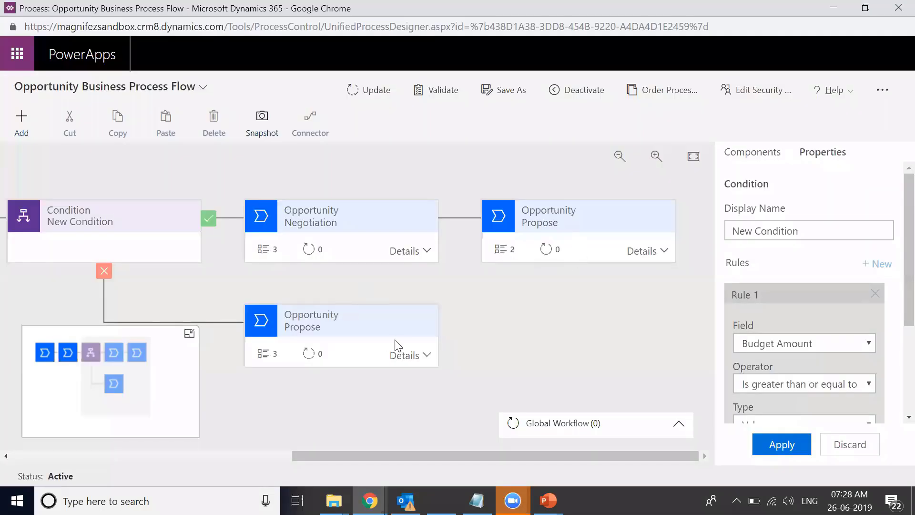
key("alt+Tab")
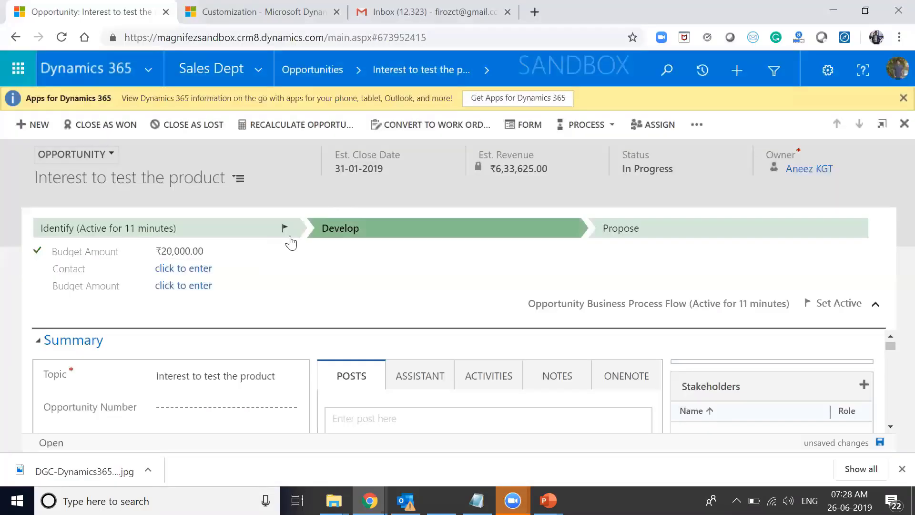
Set the Develop stage's Budget Amount to ₹2,00,000 and open the Negotiation stage.
left_click(239, 251)
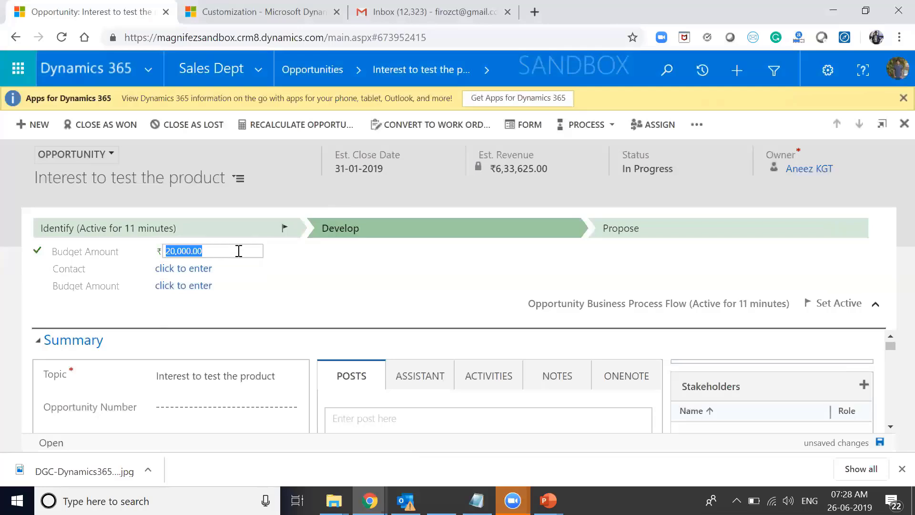
left_click(239, 251)
type("0")
left_click(310, 302)
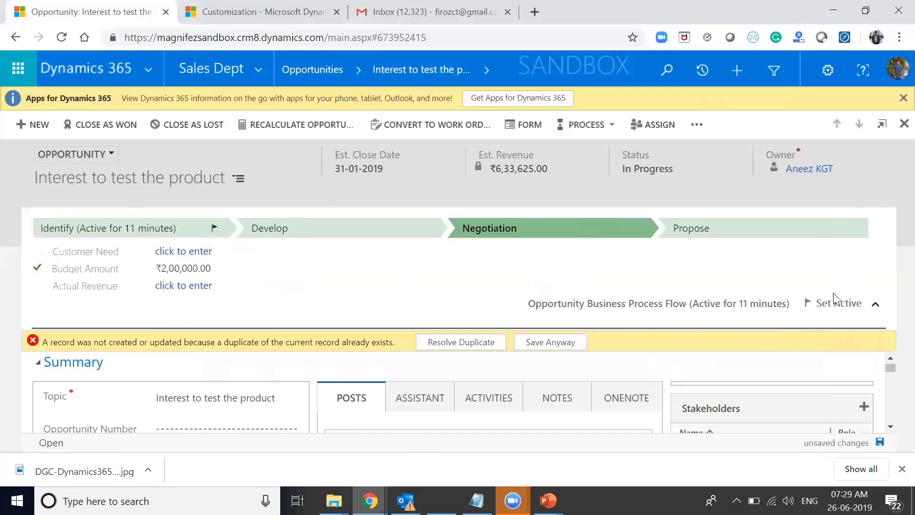
Show the opportunity's Identify stage, close the Opportunity Business Process Flow designer window and return to the opportunity.
left_click(150, 224)
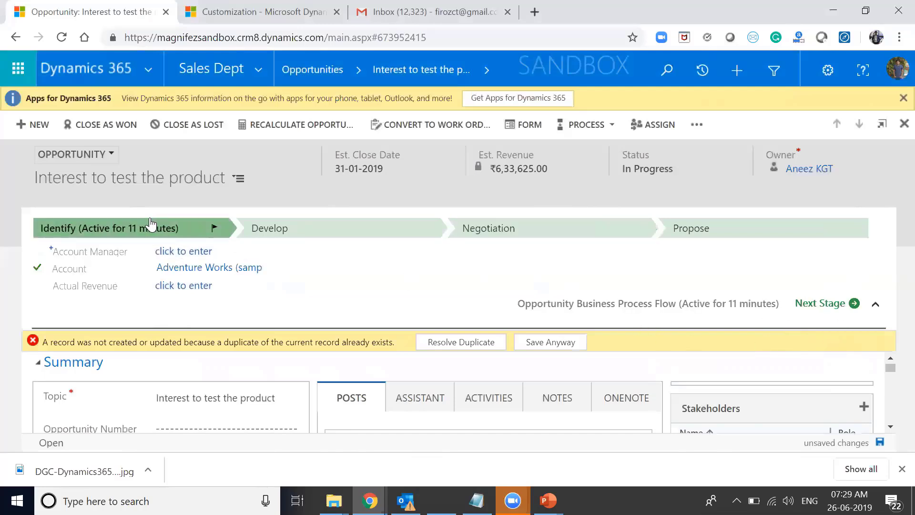
key("alt+Tab")
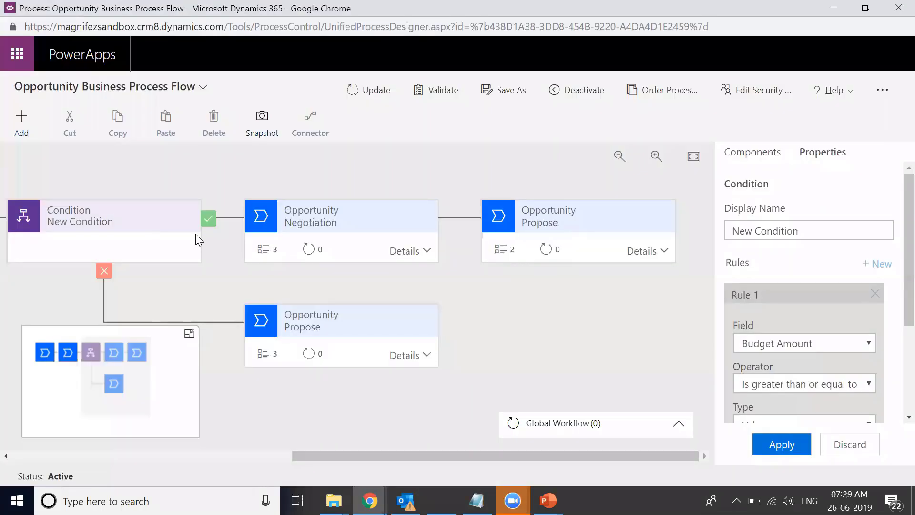
left_click(895, 8)
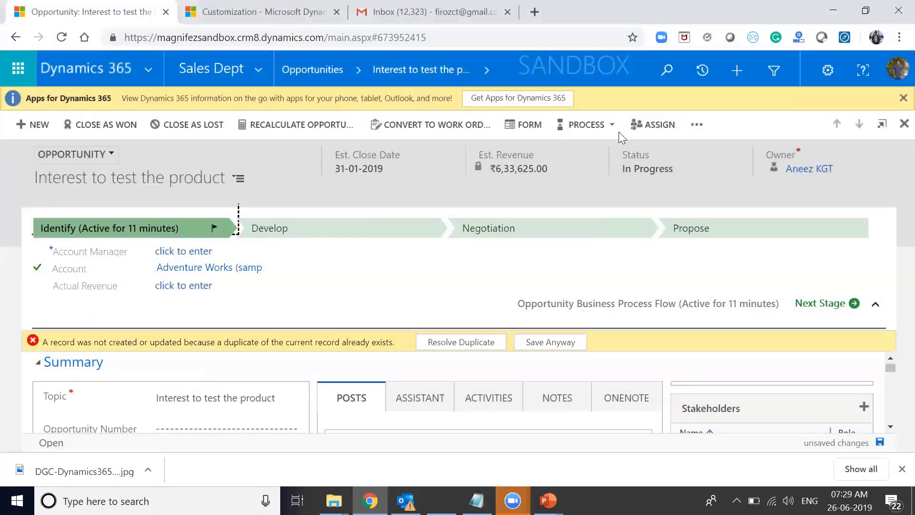
left_click(613, 125)
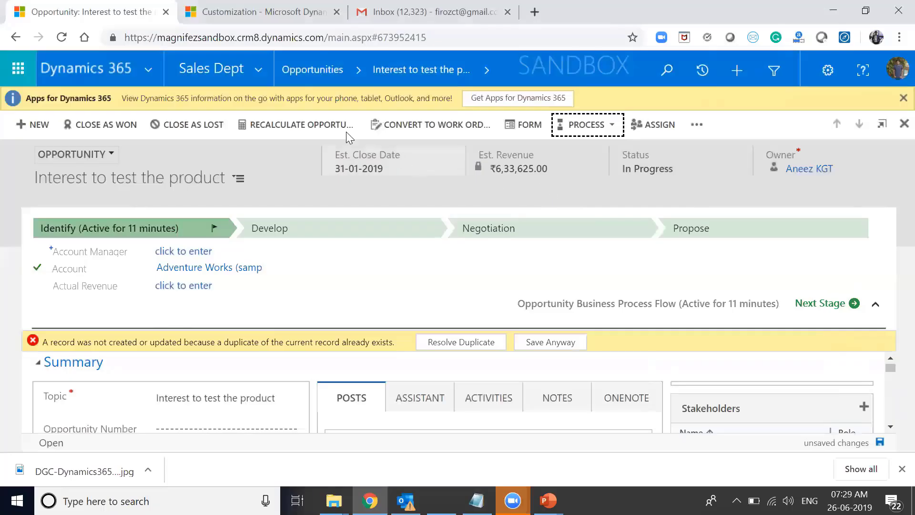
Open the Default Solution from the system customization page and show its list of processes from the beginning.
left_click(251, 7)
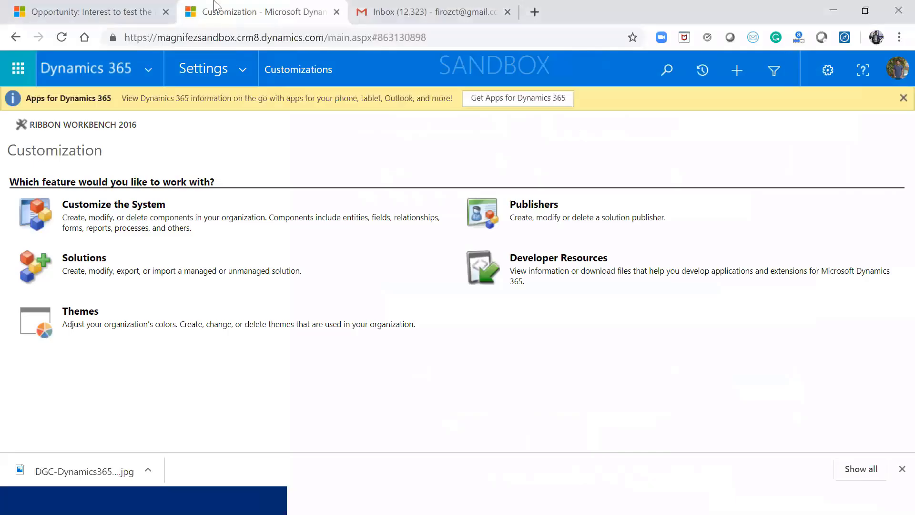
left_click(161, 204)
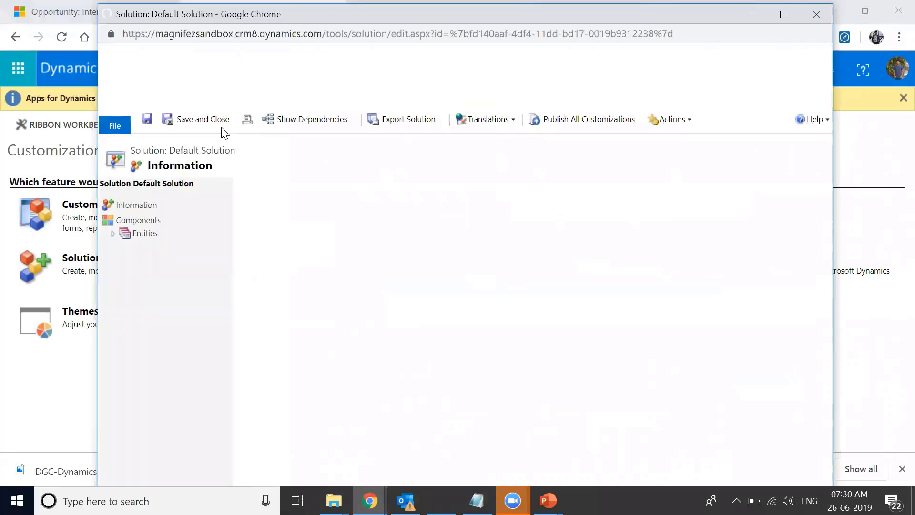
double_click(381, 10)
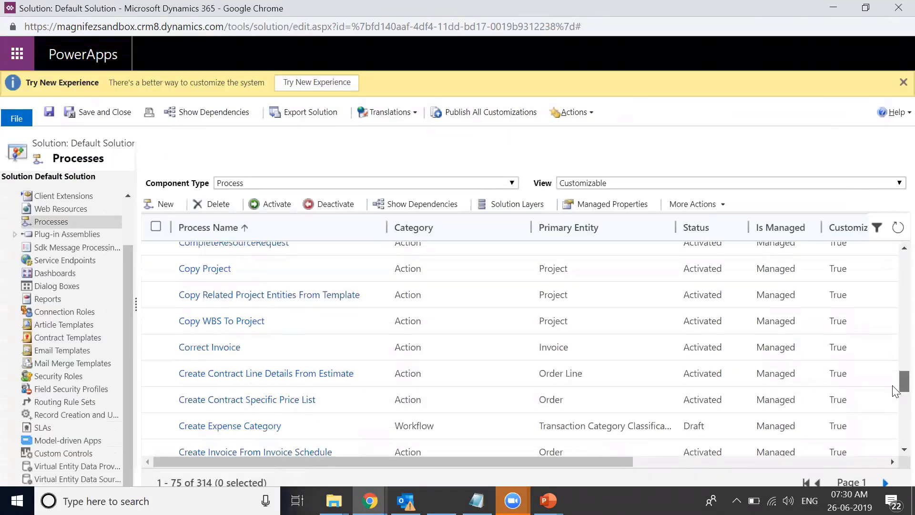
left_click_drag(895, 391, 872, 233)
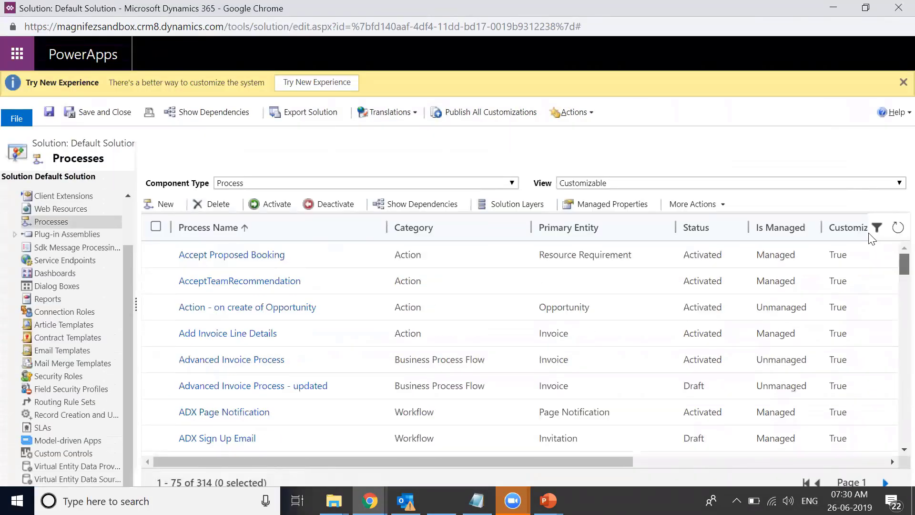
Start a new process of category Business Process Flow and name it Opportunity updated BPF.
left_click(163, 205)
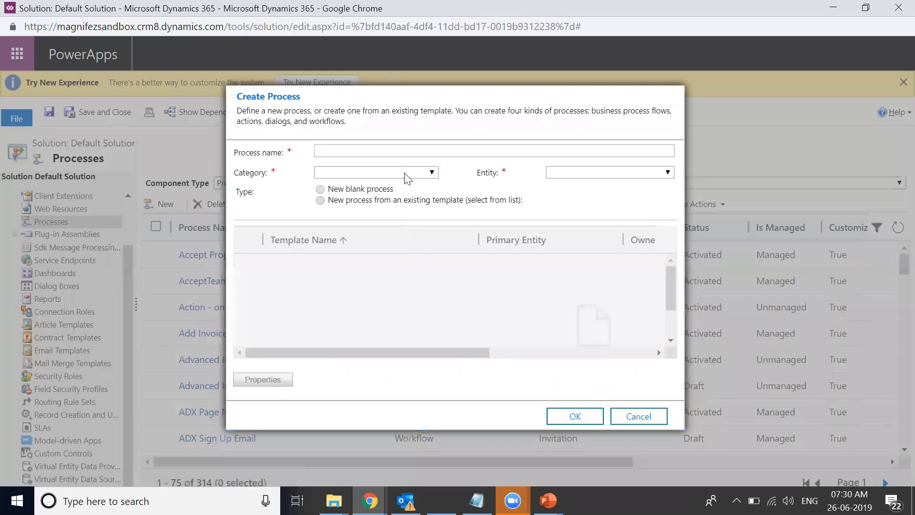
left_click(404, 172)
left_click(392, 206)
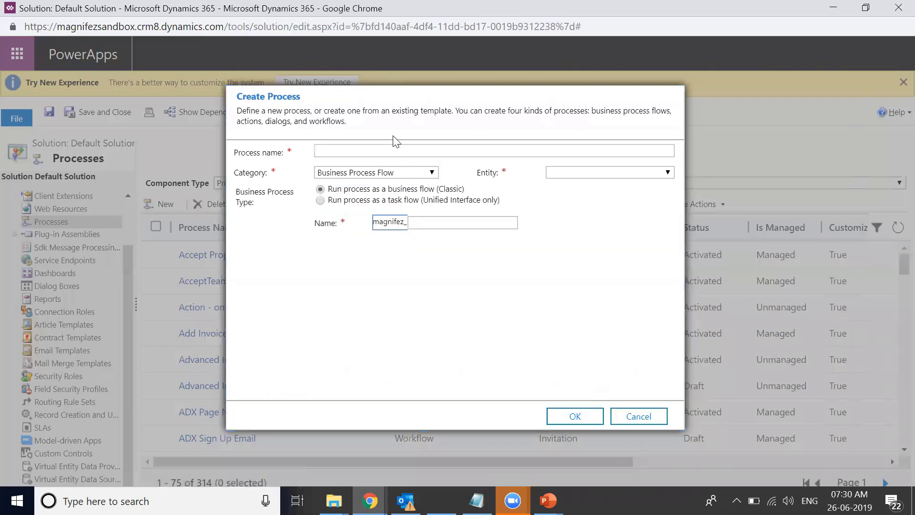
left_click(401, 151)
type("Opportunity")
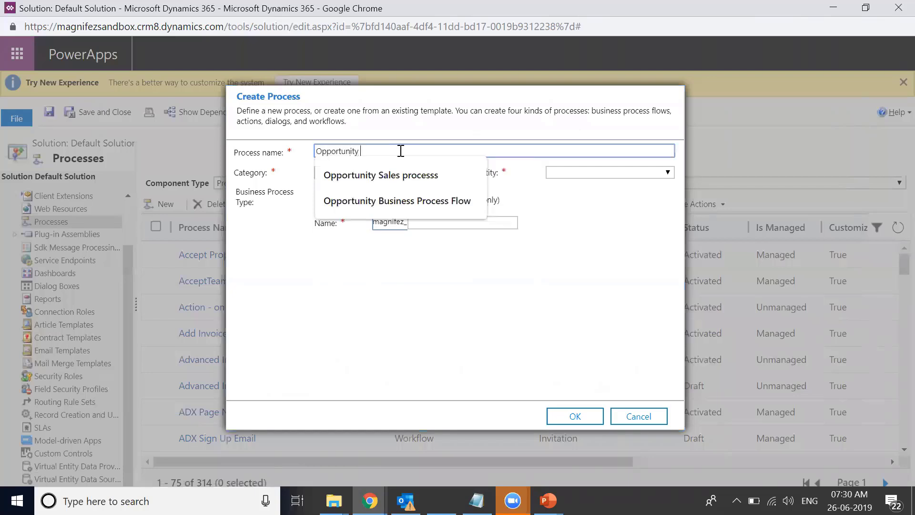
type(" updated")
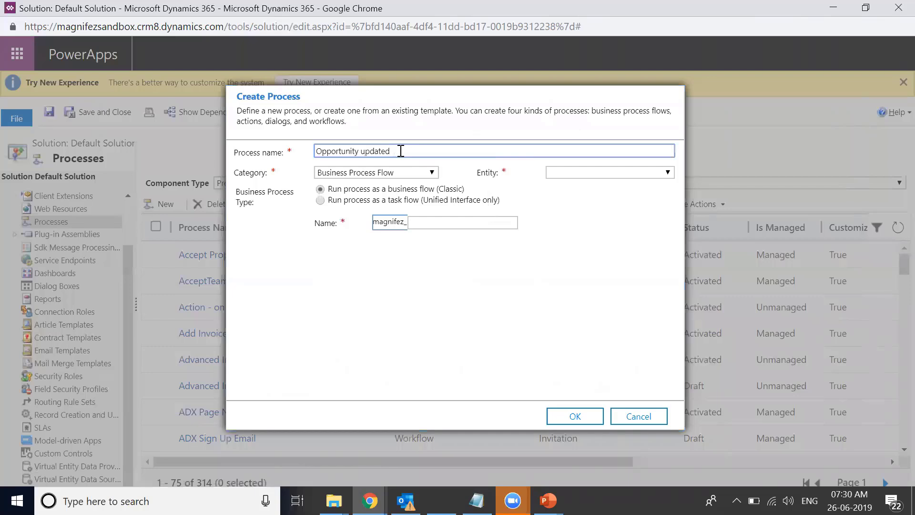
type(" BPF")
key("Tab")
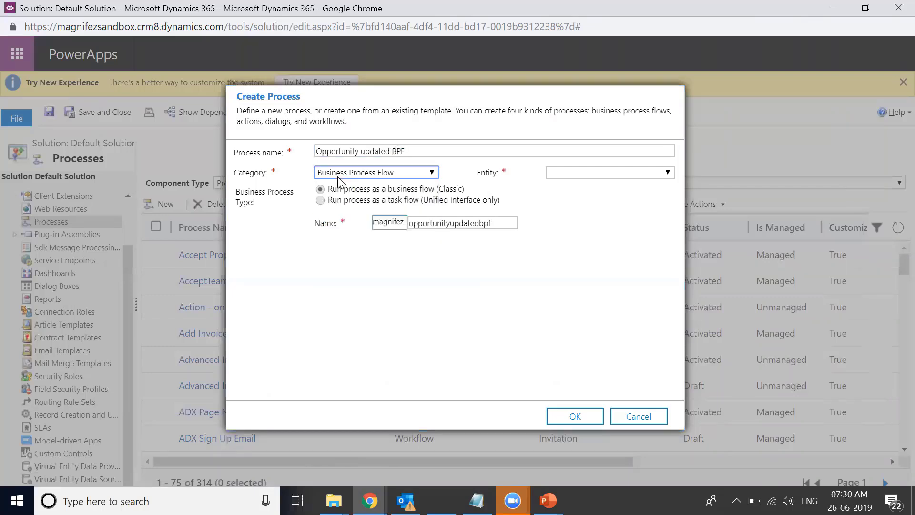
Set the new process's entity to Opportunity and create the process.
left_click(576, 177)
type("opp")
key("Return")
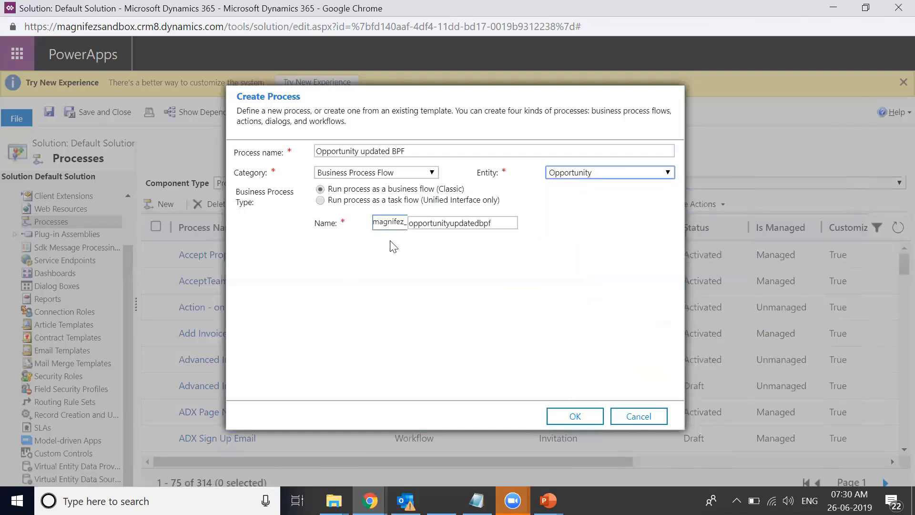
left_click(592, 423)
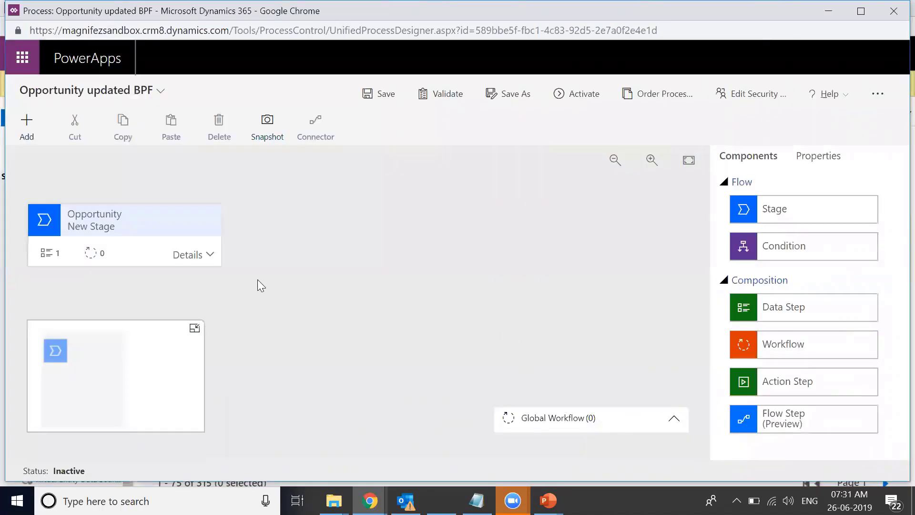
Add a second Opportunity stage directly after the first stage of the flow.
left_click(149, 213)
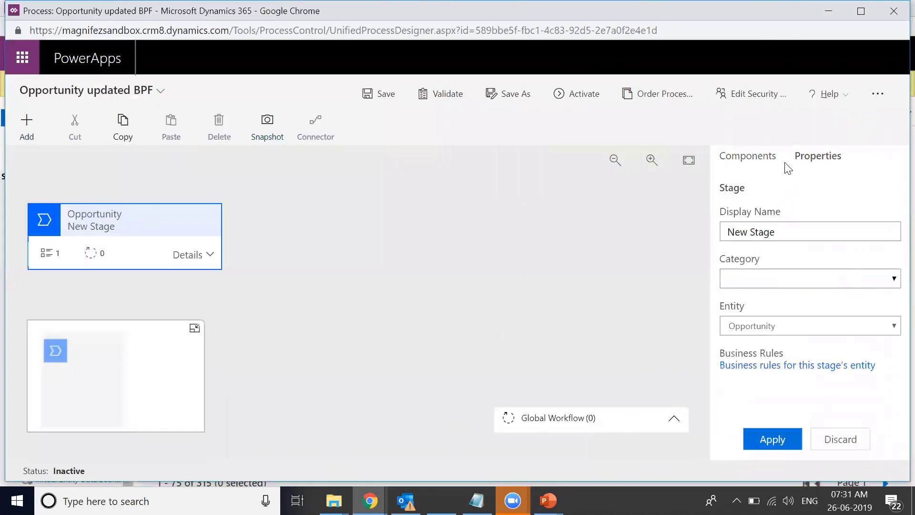
left_click(761, 158)
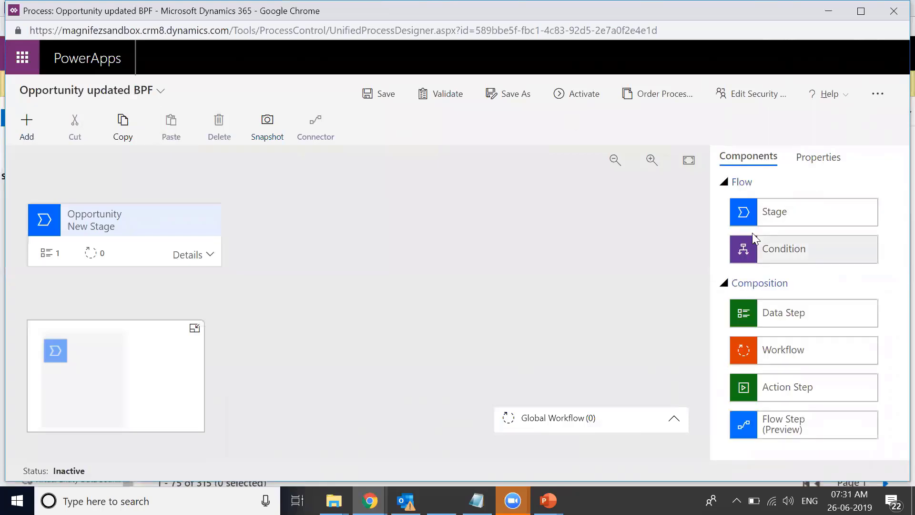
left_click(23, 135)
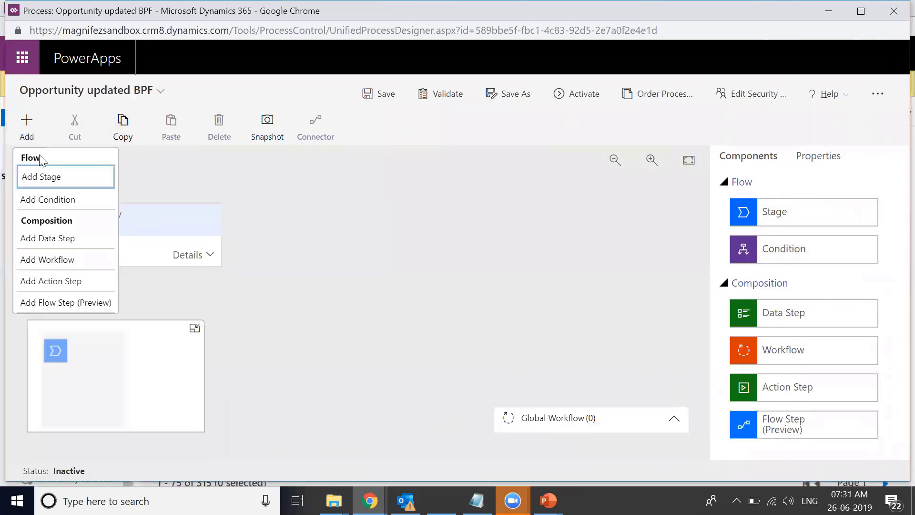
left_click(62, 181)
left_click(265, 236)
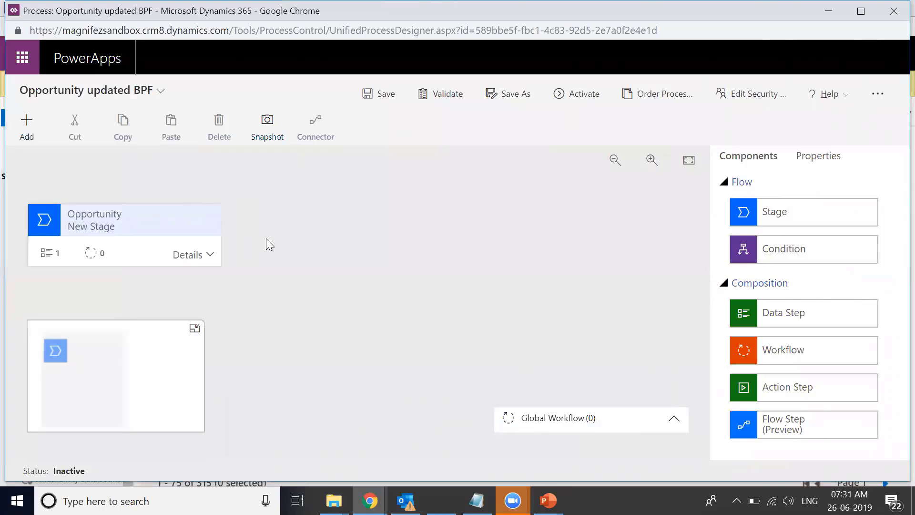
left_click(38, 129)
left_click(62, 180)
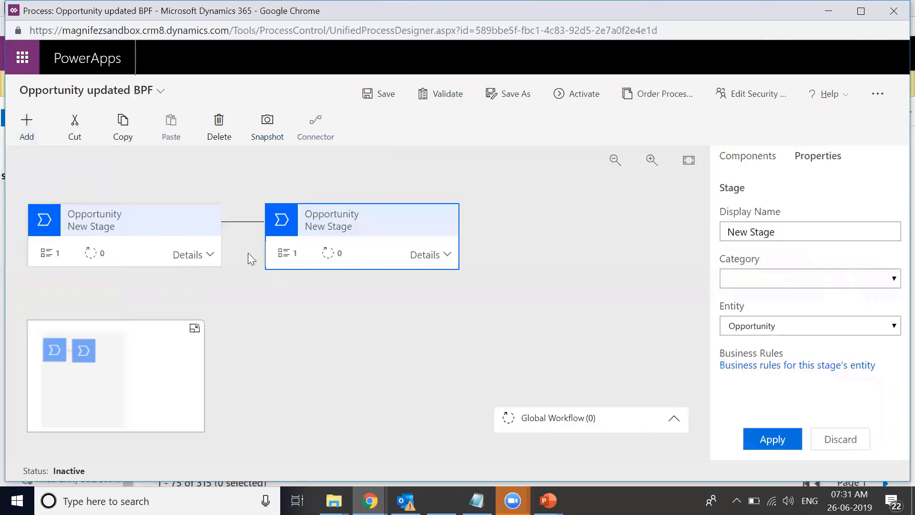
Assign the Actual Revenue field to the first stage's data step and apply the change.
left_click(216, 254)
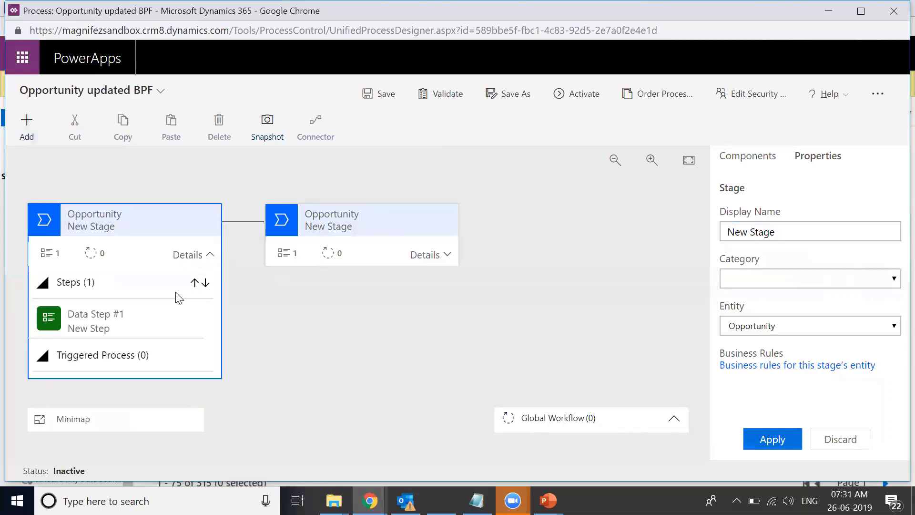
left_click(177, 342)
left_click(802, 278)
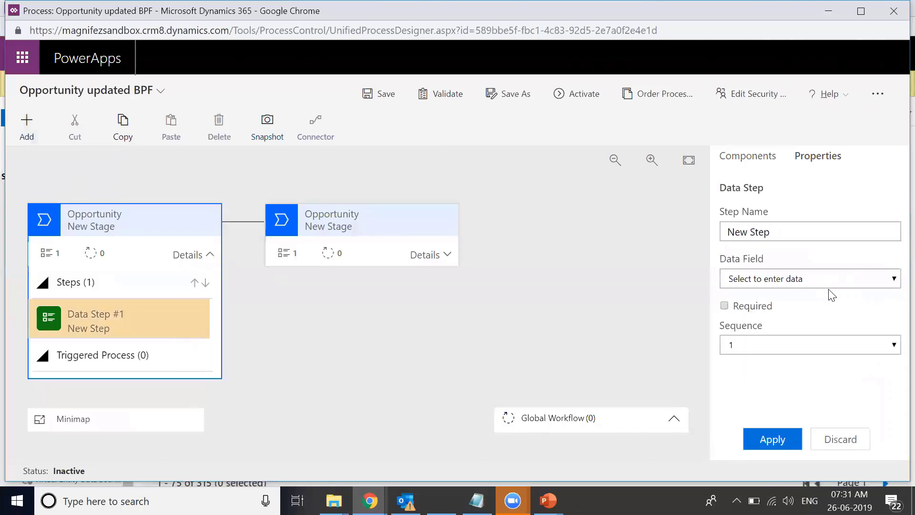
left_click(828, 302)
left_click(774, 435)
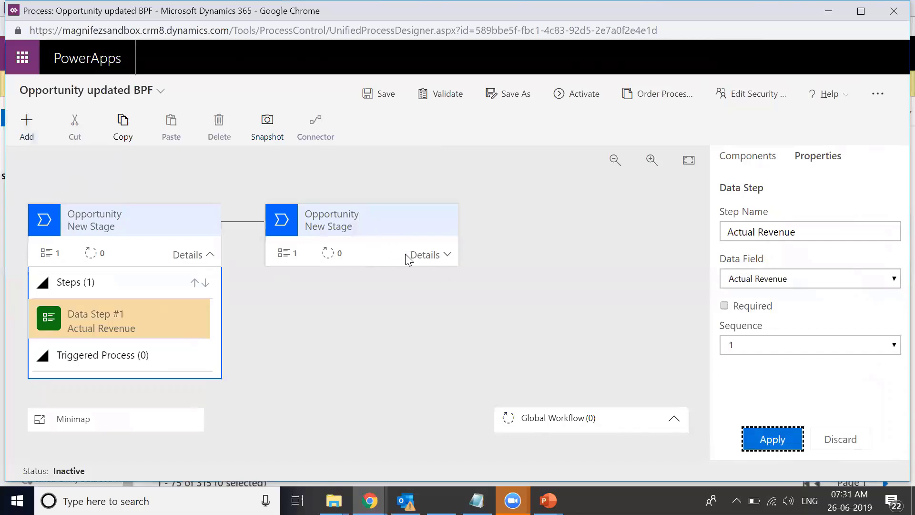
Assign the Budget Amount field to the second stage's data step and apply the change.
left_click(452, 256)
left_click(449, 257)
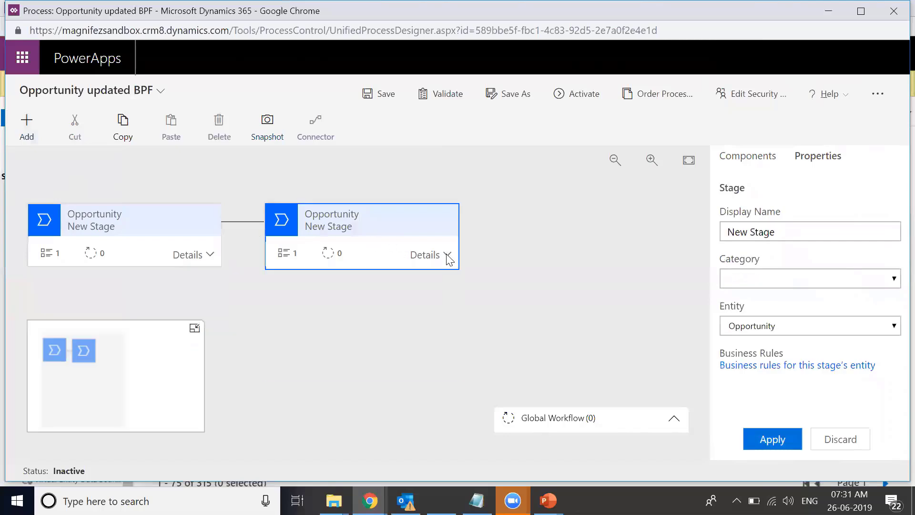
left_click(433, 264)
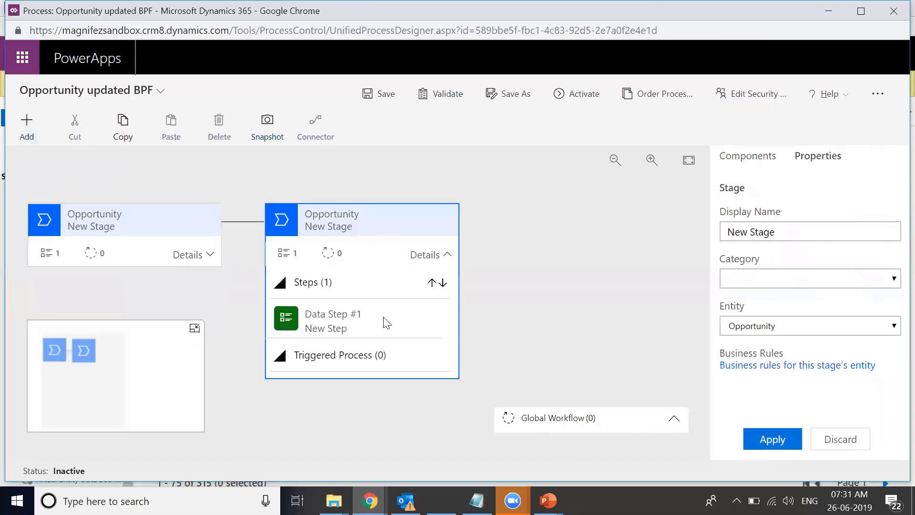
left_click(385, 322)
left_click(833, 276)
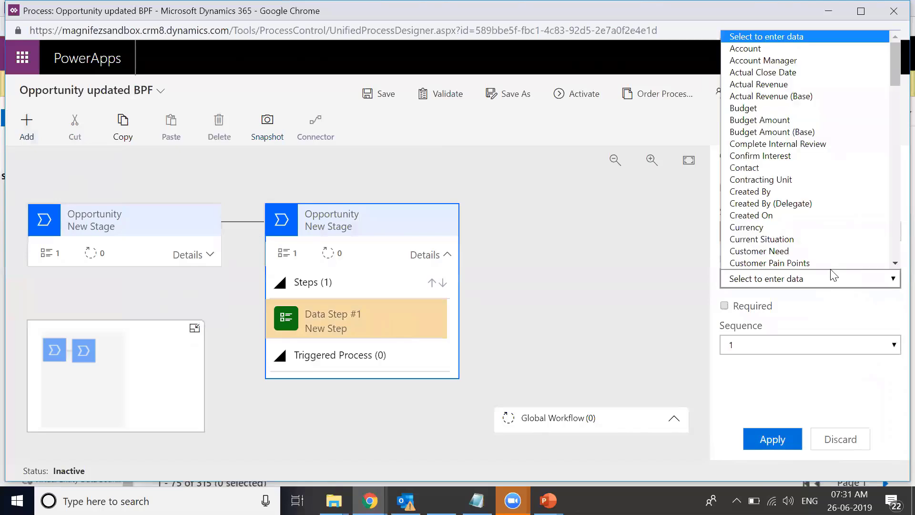
left_click(834, 120)
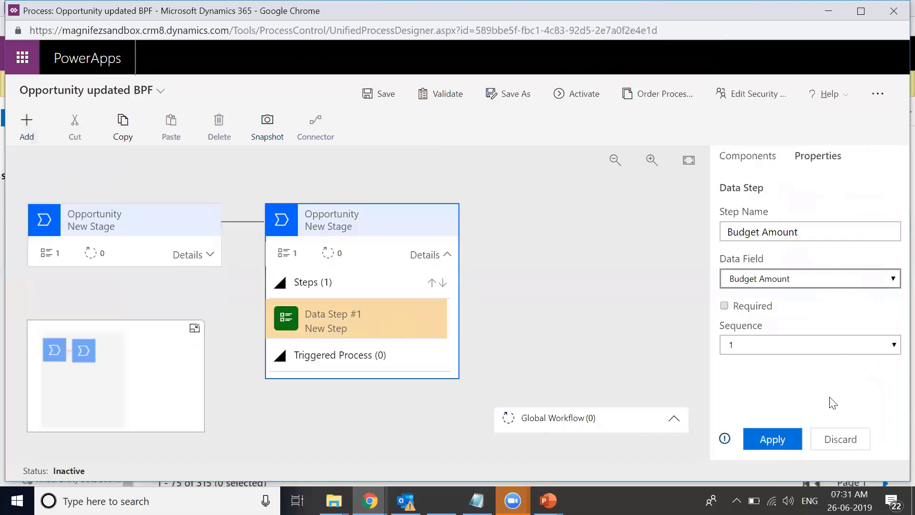
left_click(768, 439)
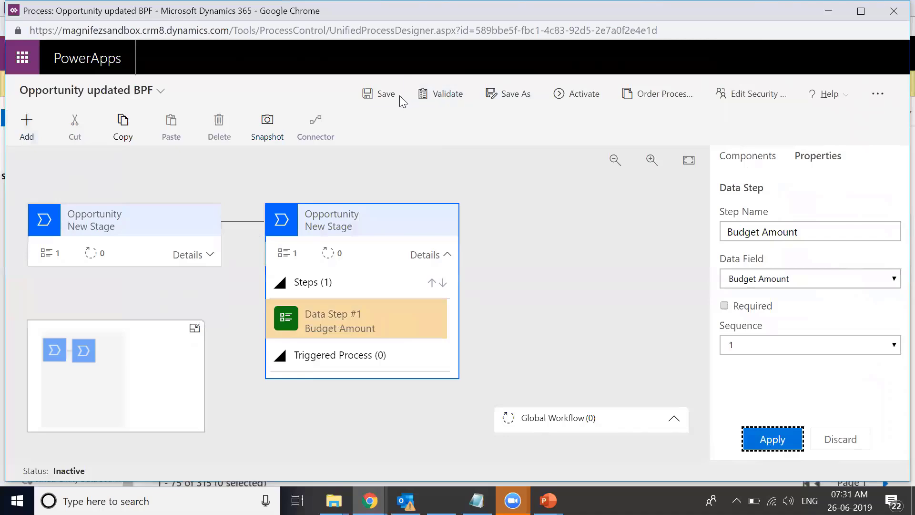
Save the Opportunity updated BPF process and activate it.
left_click(380, 93)
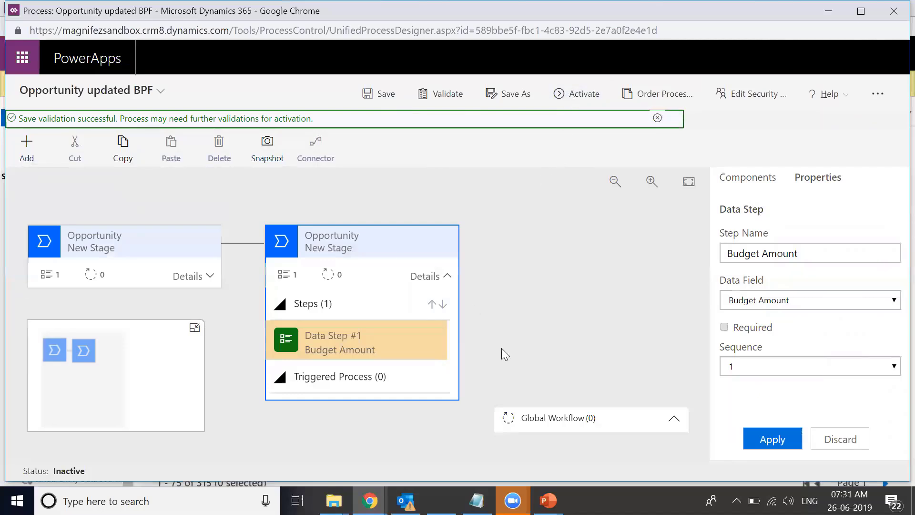
left_click(567, 94)
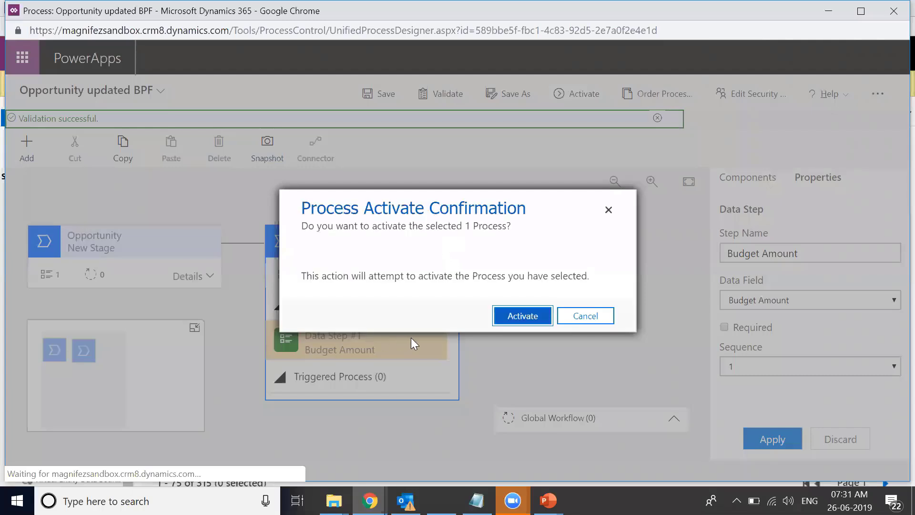
left_click(523, 317)
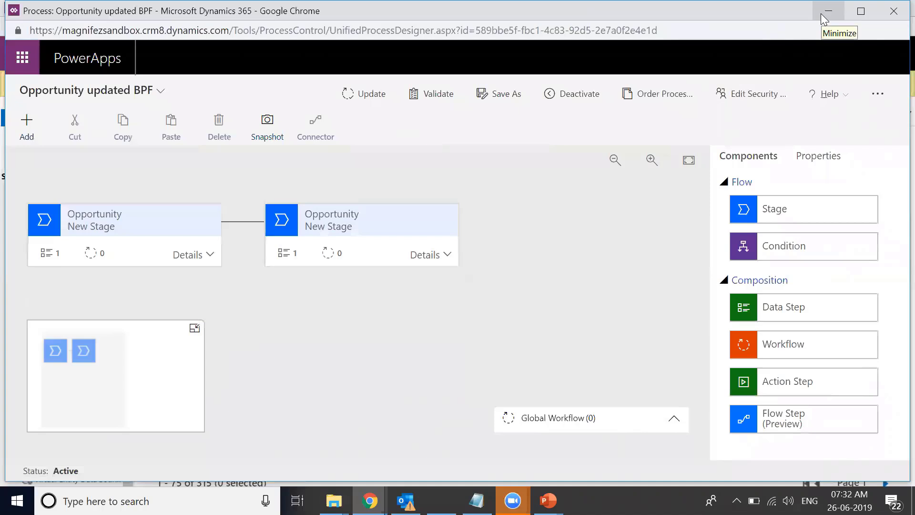
Return to the "Interest to test the product" opportunity record and switch its process to Opportunity updated BPF.
left_click(820, 14)
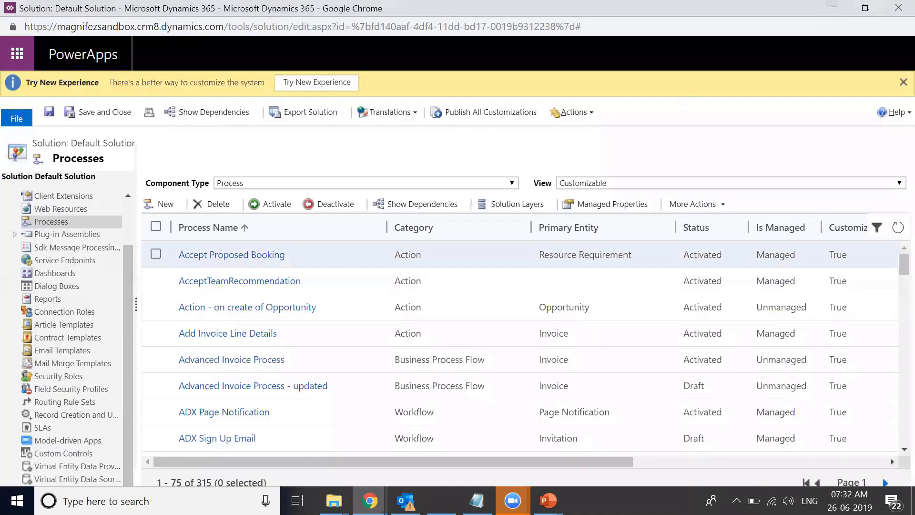
mouse_move(370, 500)
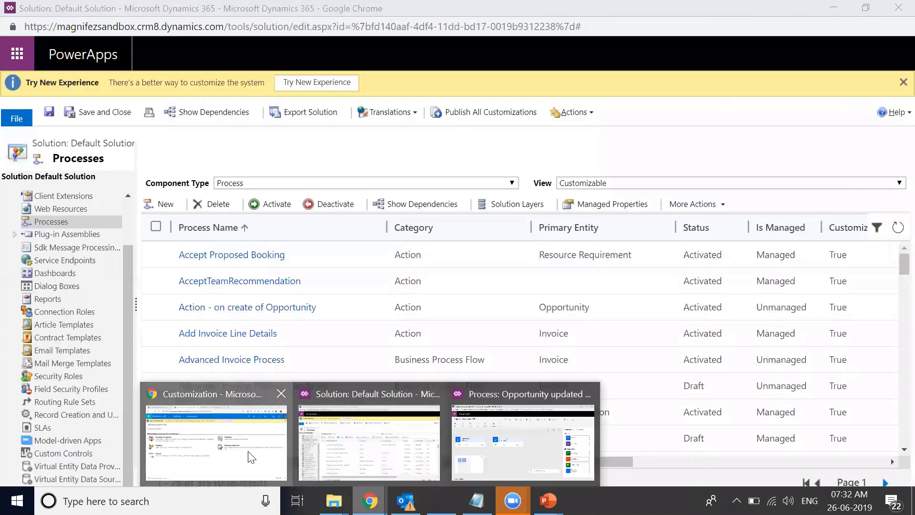
left_click(212, 433)
left_click(127, 12)
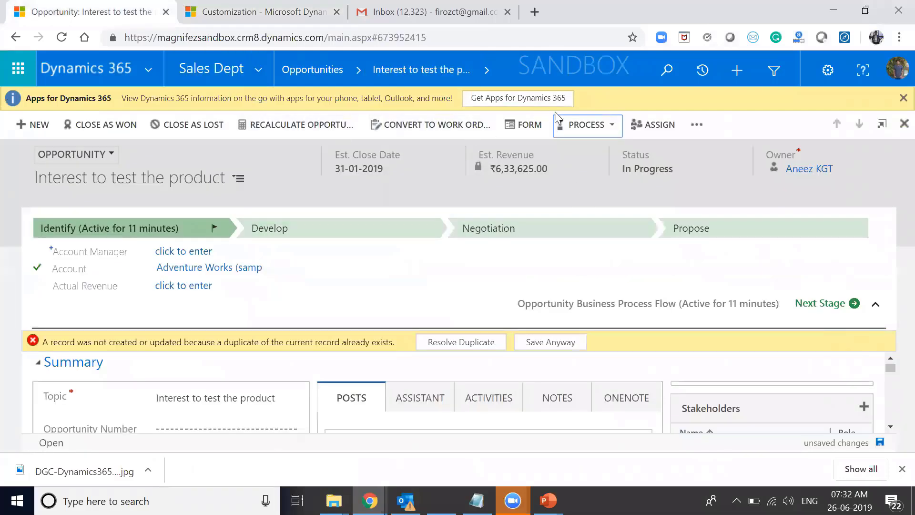
left_click(606, 127)
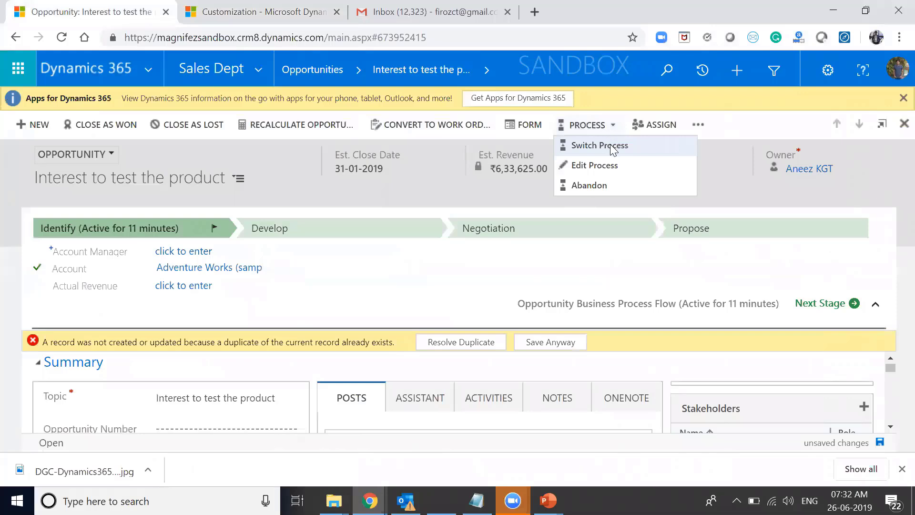
left_click(601, 145)
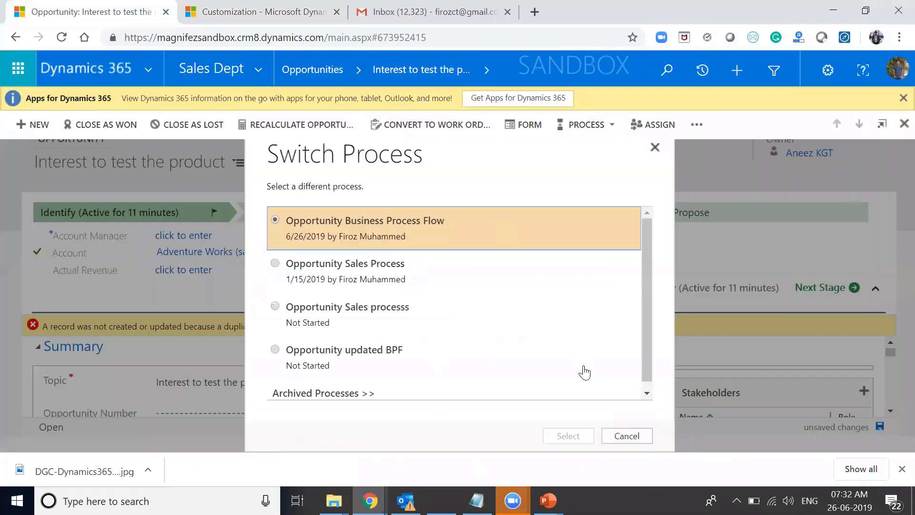
left_click(365, 361)
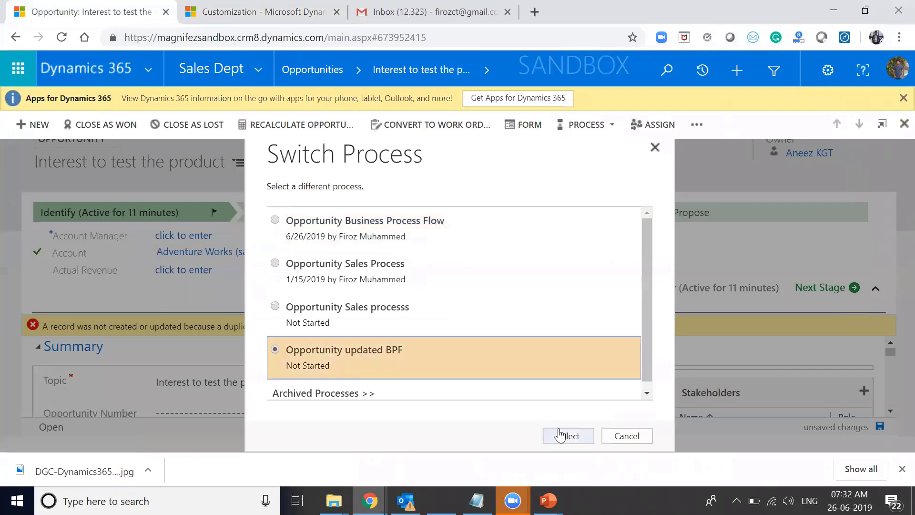
left_click(562, 434)
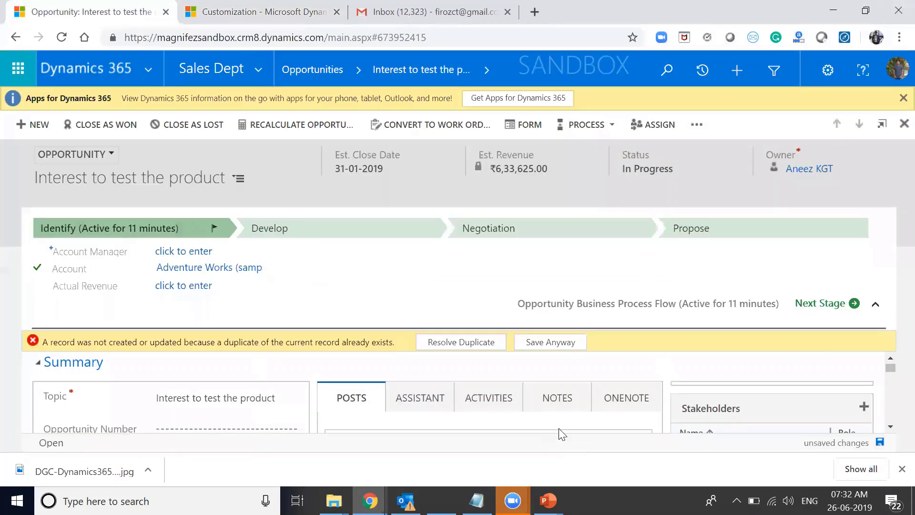
left_click(527, 131)
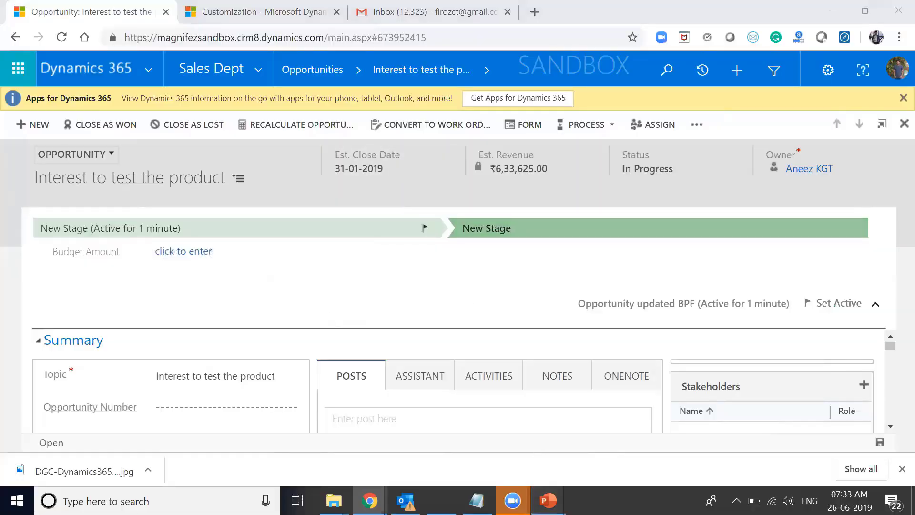
Switch to the PowerPoint slide show and advance to the Role-driven Business Process Flows slide.
mouse_move(548, 500)
left_click(601, 451)
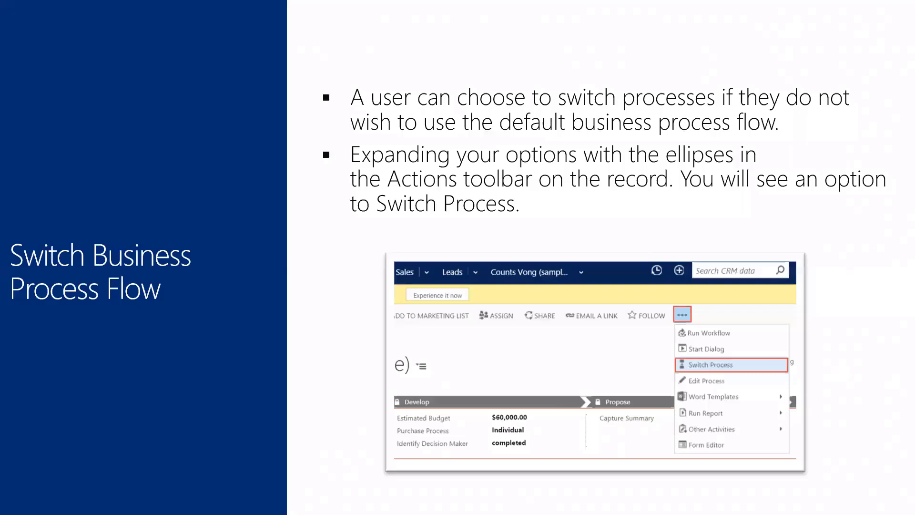
key("Right")
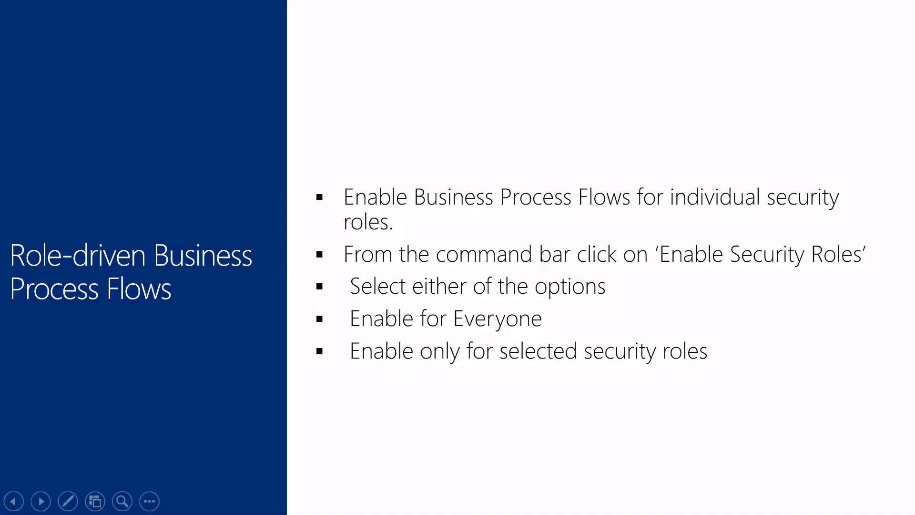